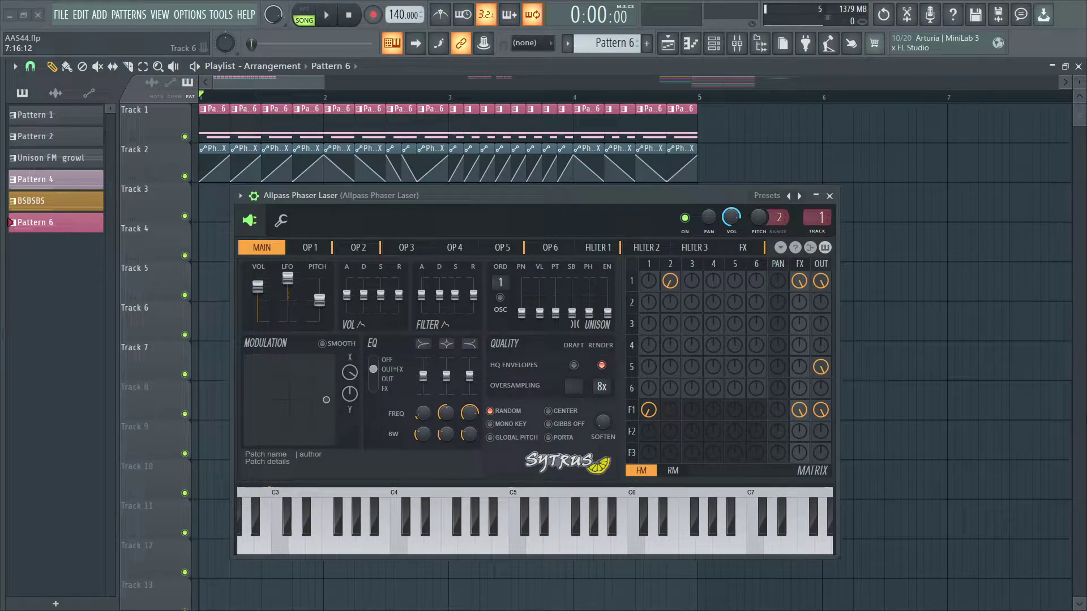
Play back the laser pattern and examine the oscillator waveforms of operators 1 and 2 in Sytrus
{"action": "key", "text": "space"}
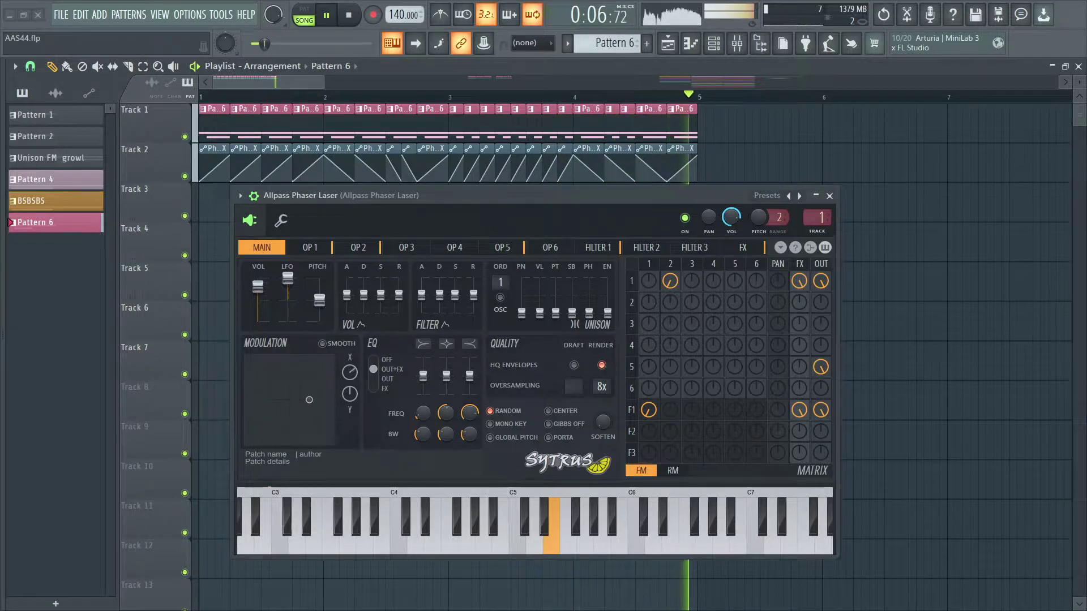
{"action": "key", "text": "space"}
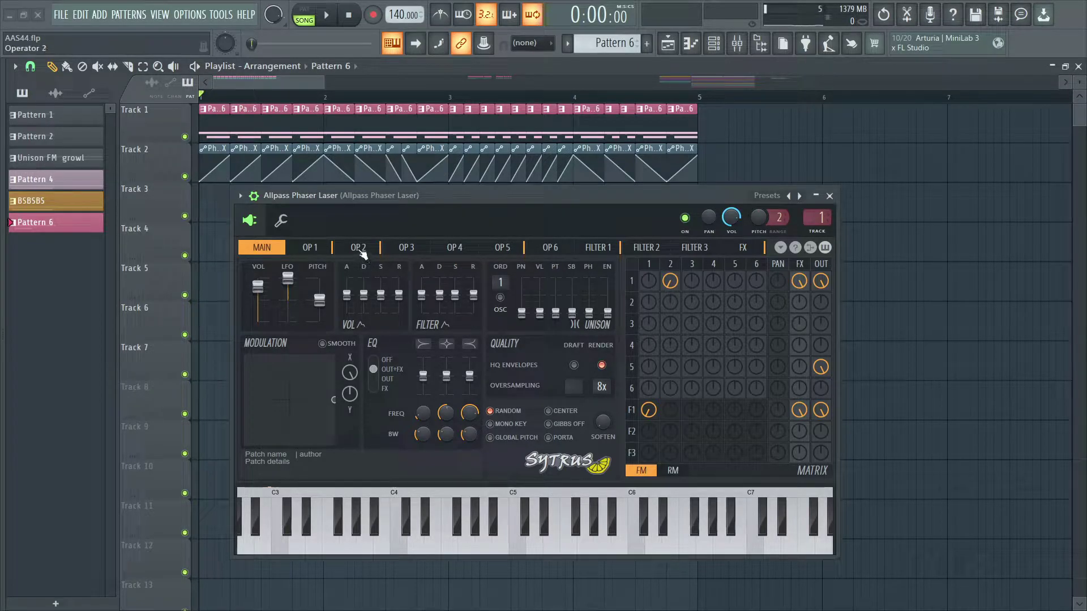
{"action": "left_click", "coordinate": [323, 250]}
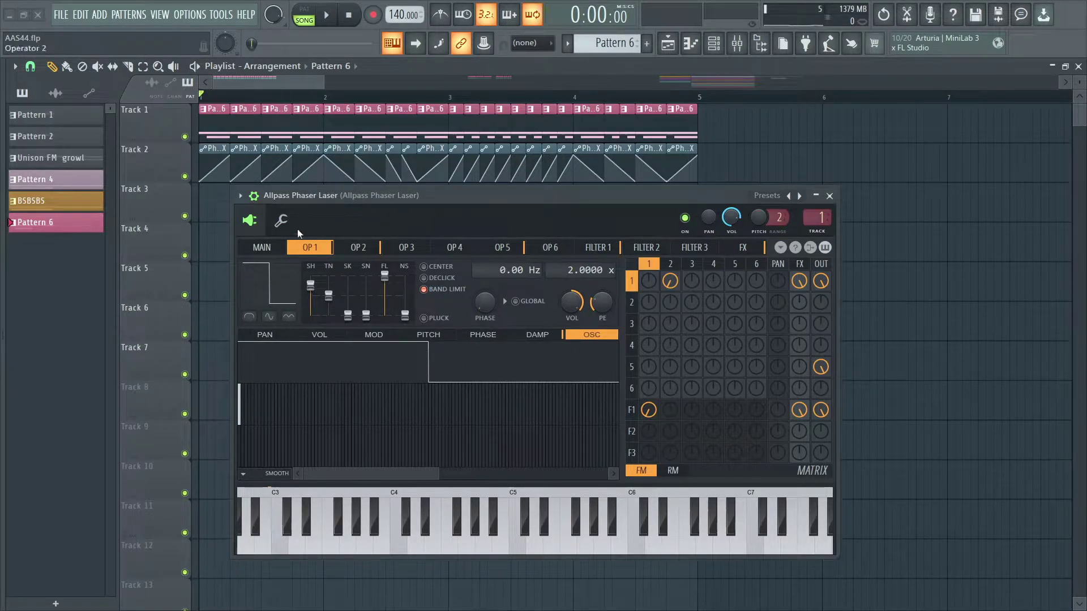
{"action": "left_click", "coordinate": [355, 249]}
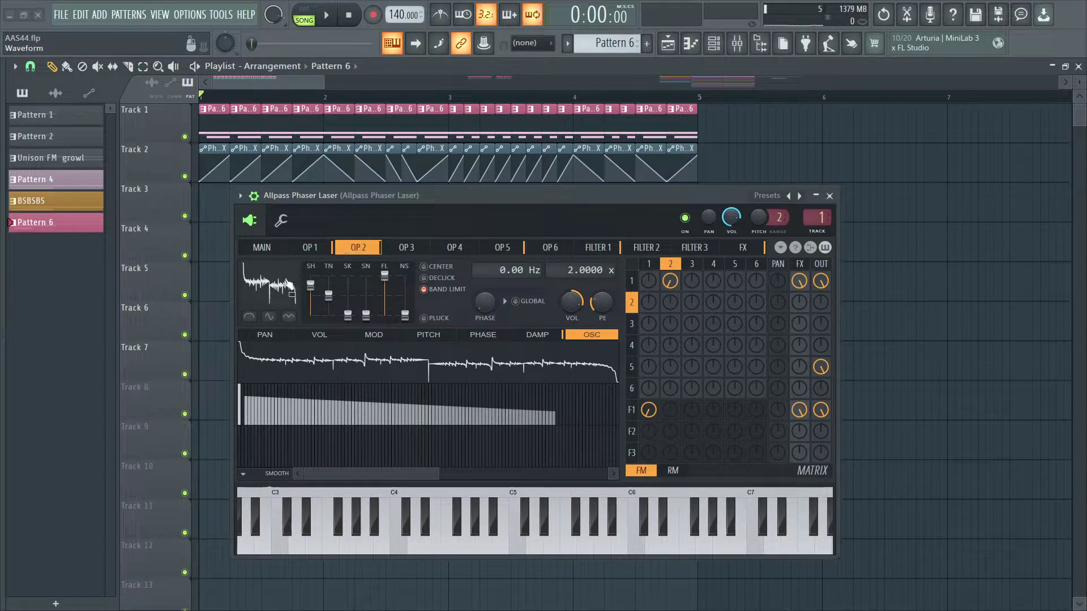
{"action": "left_click_drag", "start_coordinate": [438, 473], "coordinate": [429, 473]}
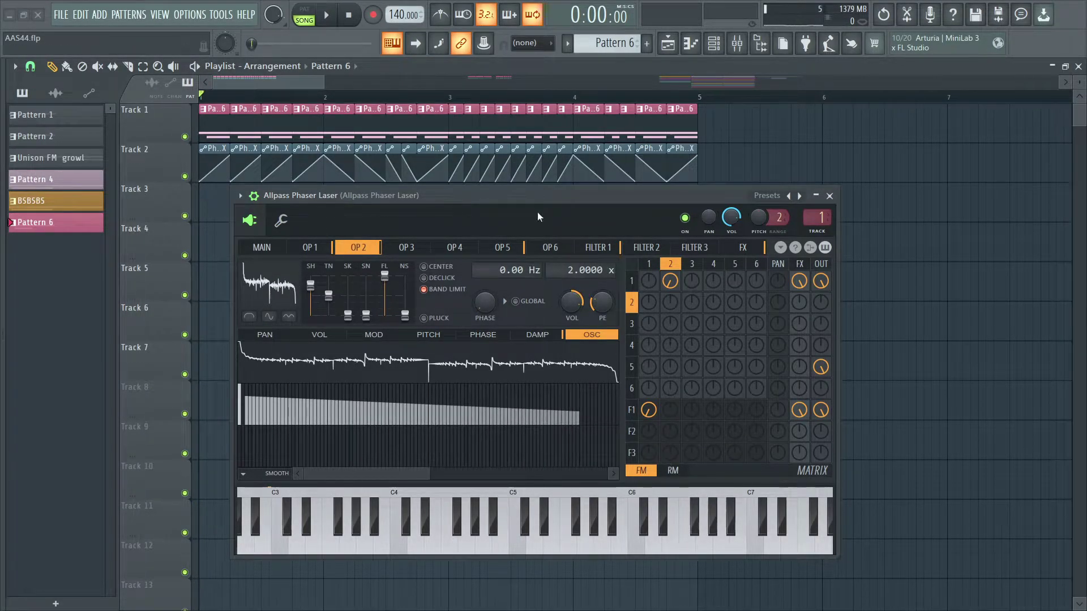
{"action": "mouse_move", "coordinate": [532, 222]}
{"action": "left_mouse_down"}
{"action": "mouse_move", "coordinate": [516, 227]}
{"action": "mouse_move", "coordinate": [525, 225]}
{"action": "left_mouse_up"}
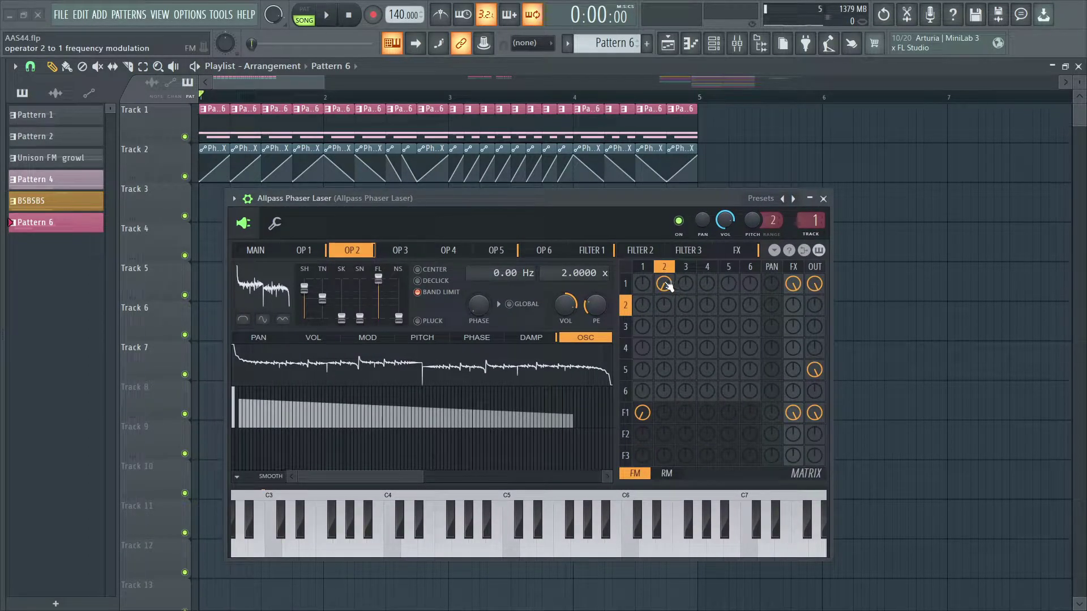
Paste the preset from the clipboard and play the pattern to audition it
{"action": "left_click", "coordinate": [773, 250]}
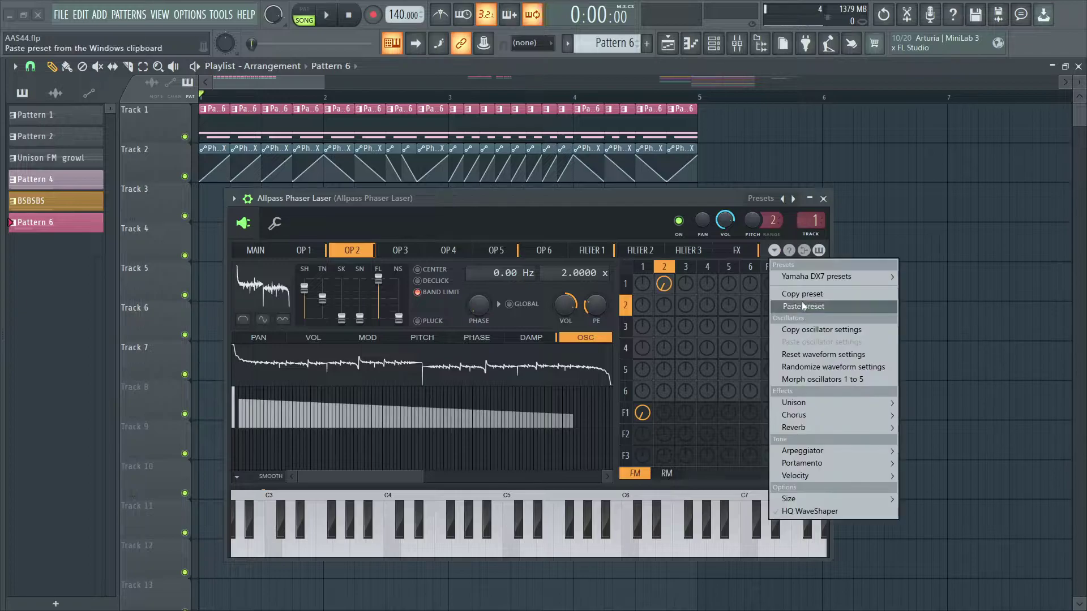
{"action": "left_click", "coordinate": [803, 306]}
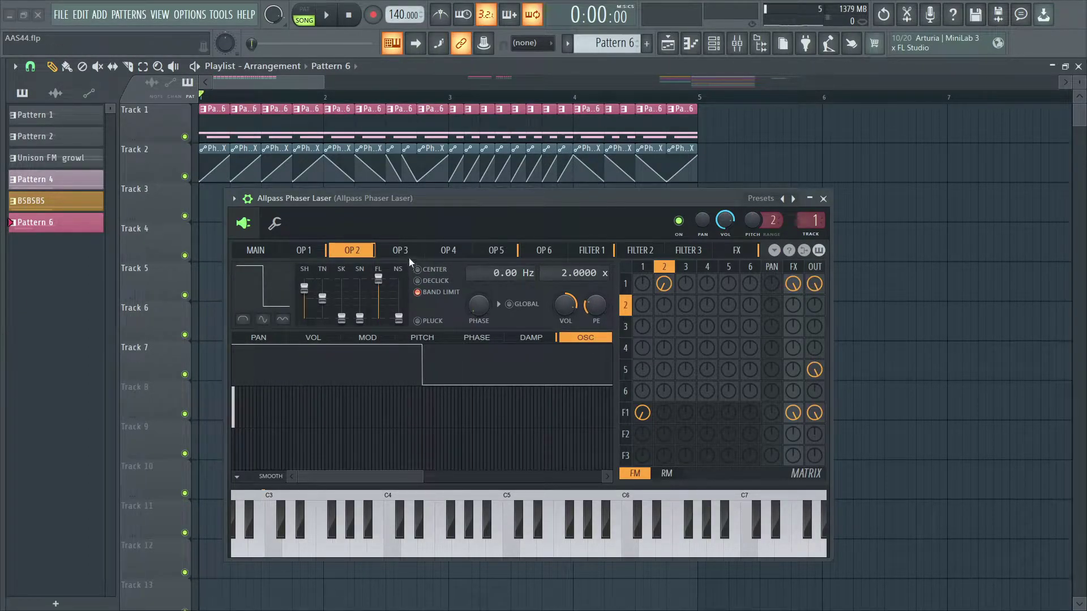
{"action": "key", "text": "space"}
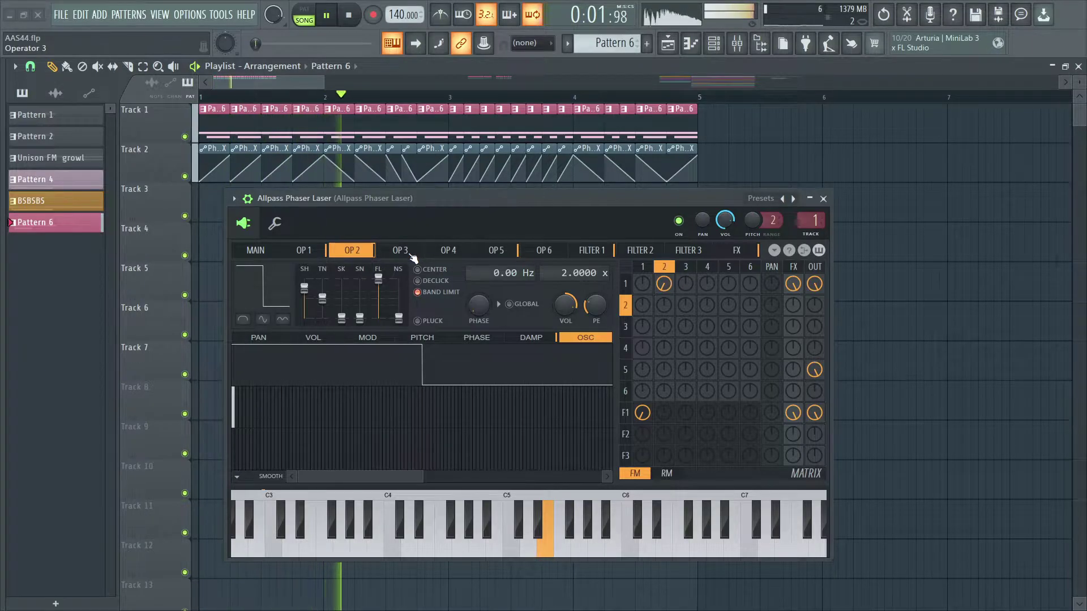
{"action": "key", "text": "space"}
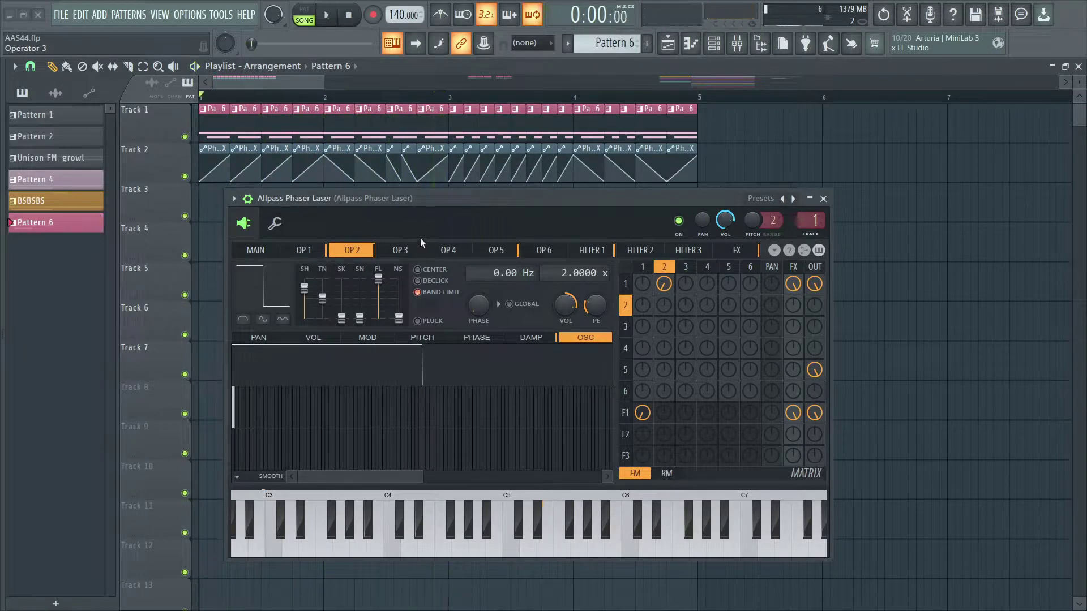
Try the sound without operator 2's frequency modulation of operator 1 while the pattern plays, and restore the modulation
{"action": "left_click_drag", "start_coordinate": [665, 284], "coordinate": [671, 295]}
{"action": "key", "text": "space"}
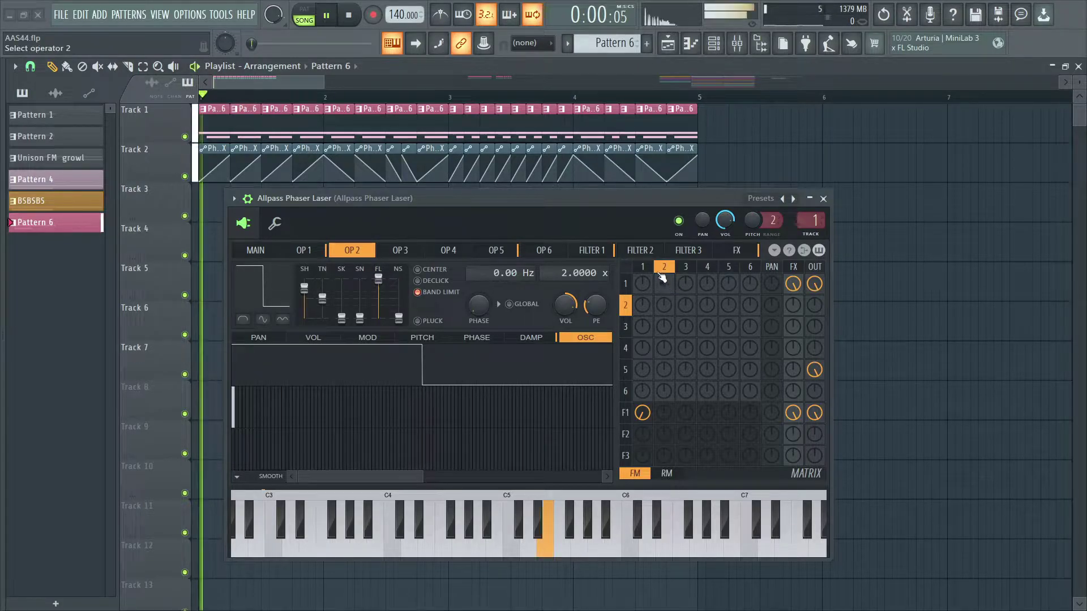
{"action": "left_click", "coordinate": [303, 250]}
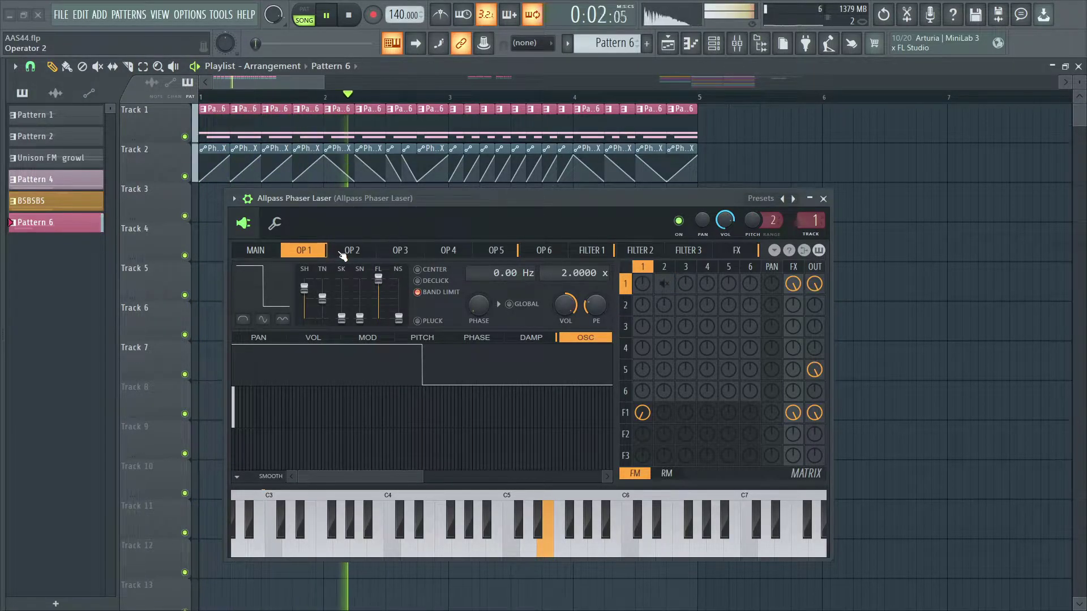
{"action": "left_click", "coordinate": [346, 253]}
{"action": "key", "text": "space"}
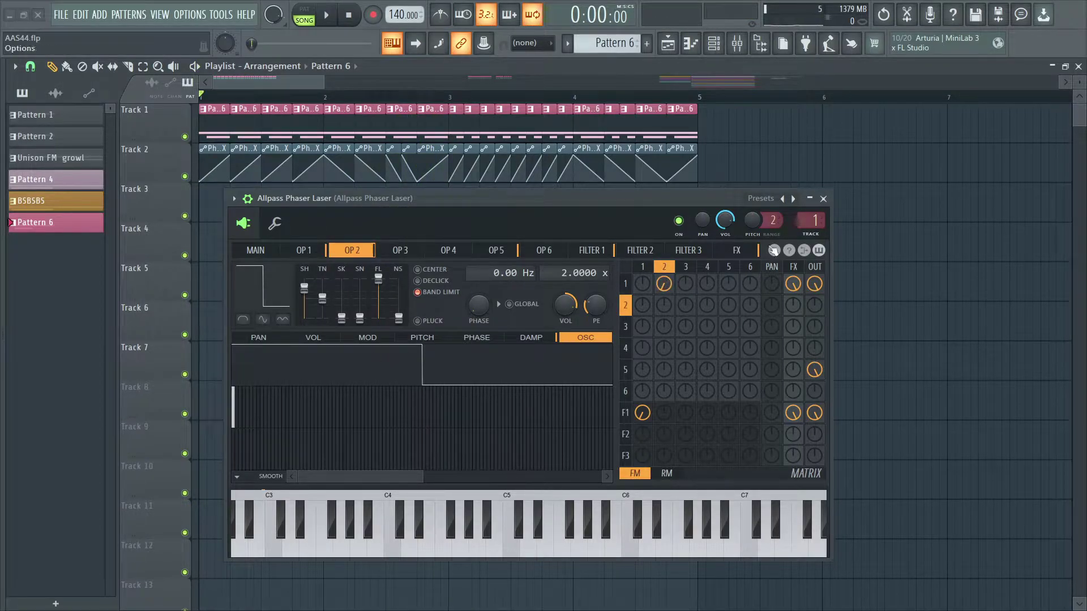
Paste the clipboard preset again and look up the exact value of operator 2's volume
{"action": "left_click", "coordinate": [774, 250]}
{"action": "left_click", "coordinate": [802, 306]}
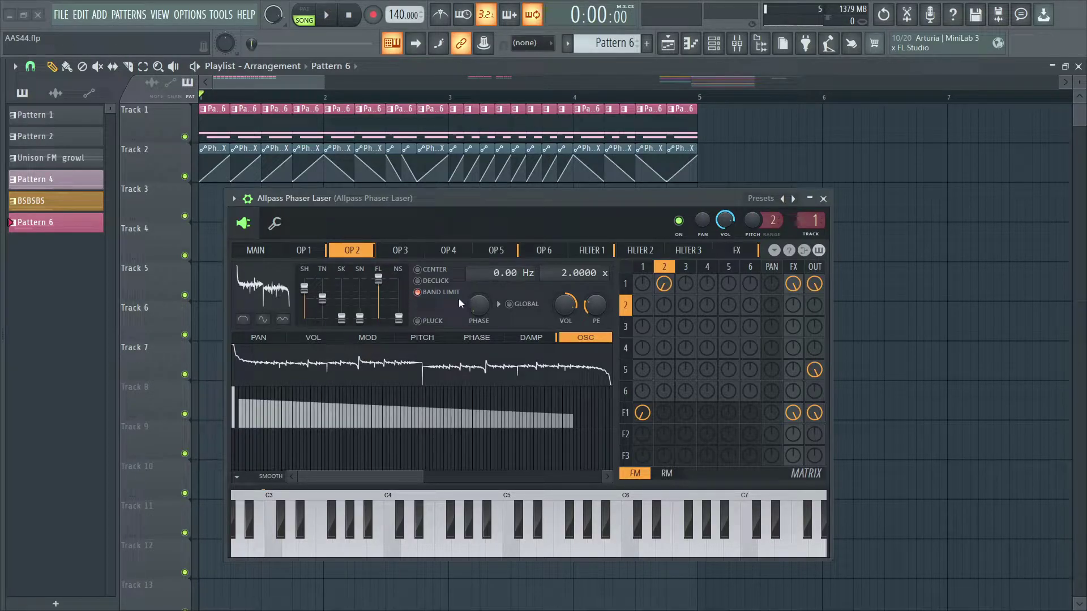
{"action": "right_click", "coordinate": [565, 308]}
{"action": "left_click", "coordinate": [563, 303]}
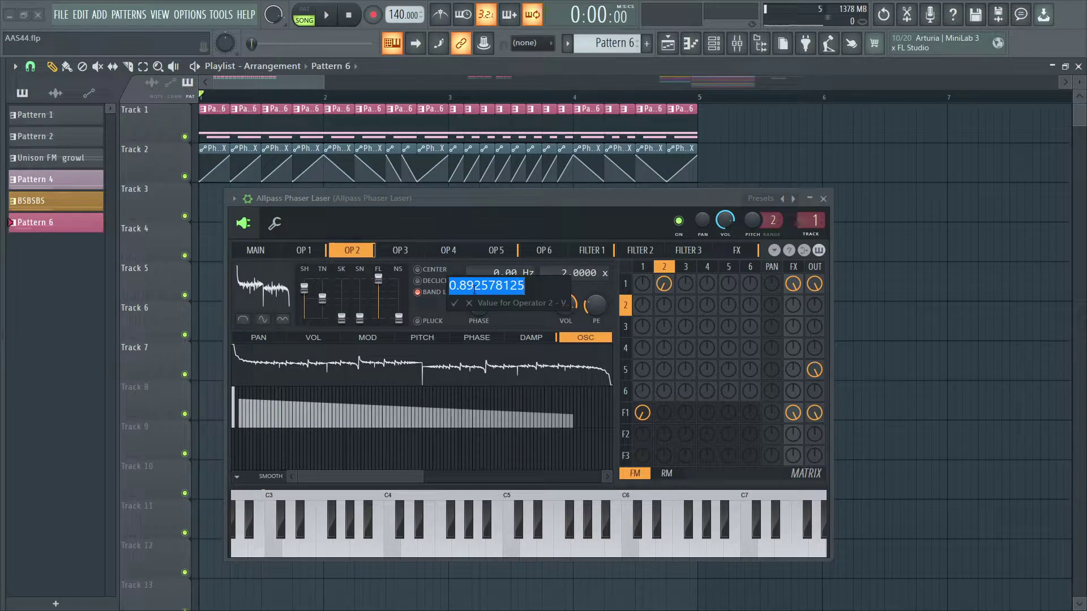
{"action": "key", "text": "Escape"}
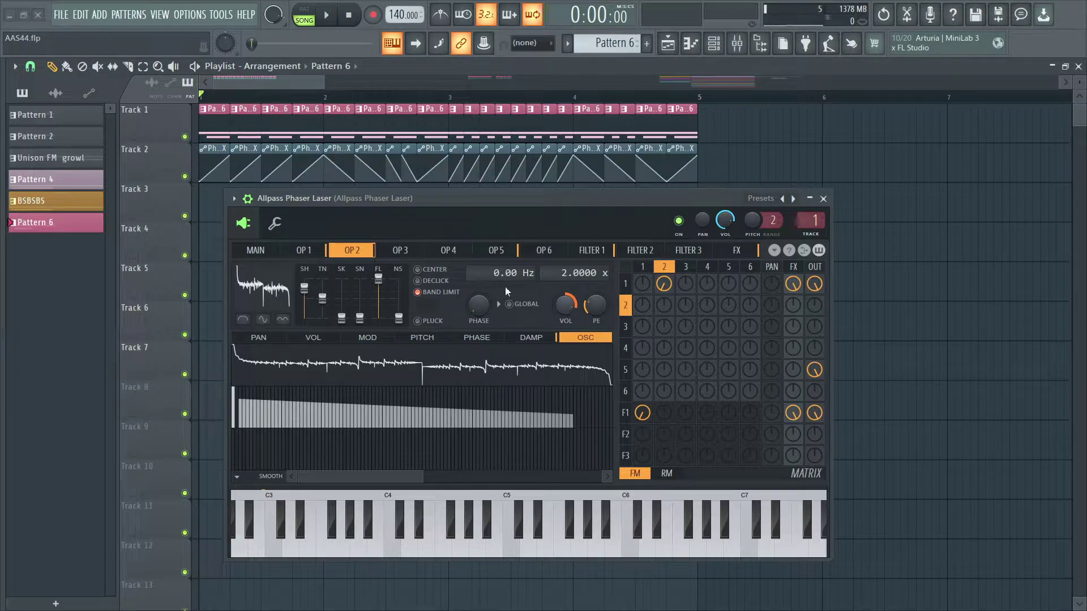
Examine operator 5's volume Mod X curve, Filter 1's available filter types and its cutoff Mod X mapping
{"action": "left_click", "coordinate": [497, 250]}
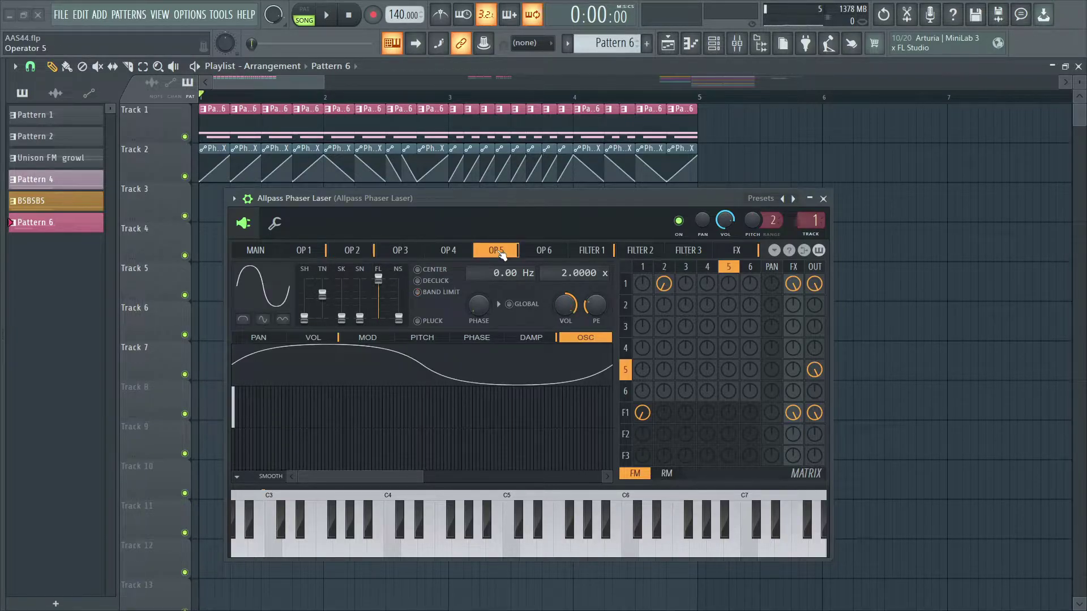
{"action": "left_click", "coordinate": [328, 338]}
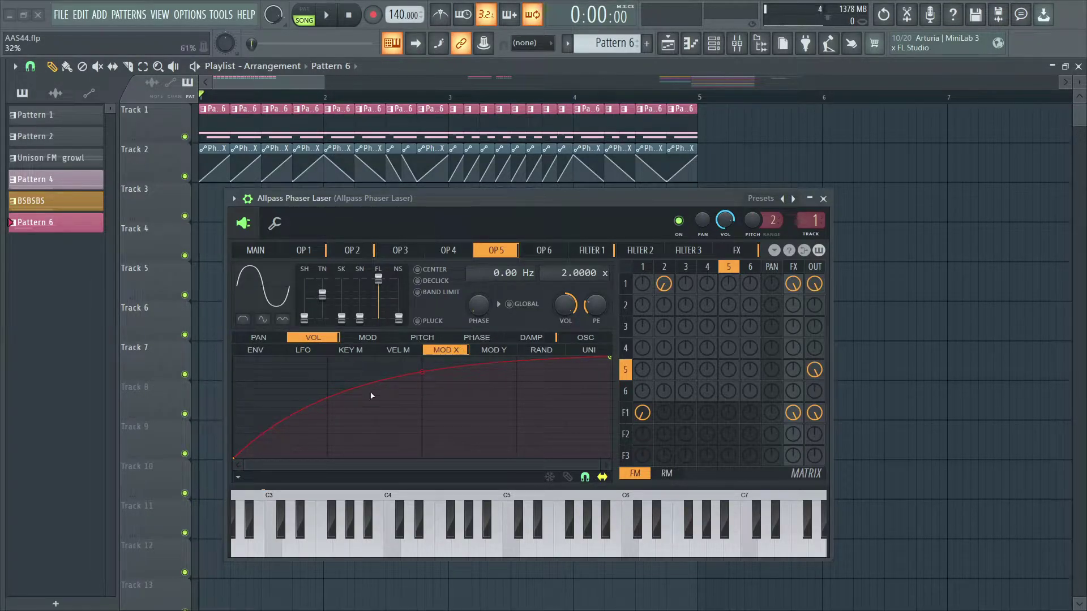
{"action": "left_click", "coordinate": [590, 251]}
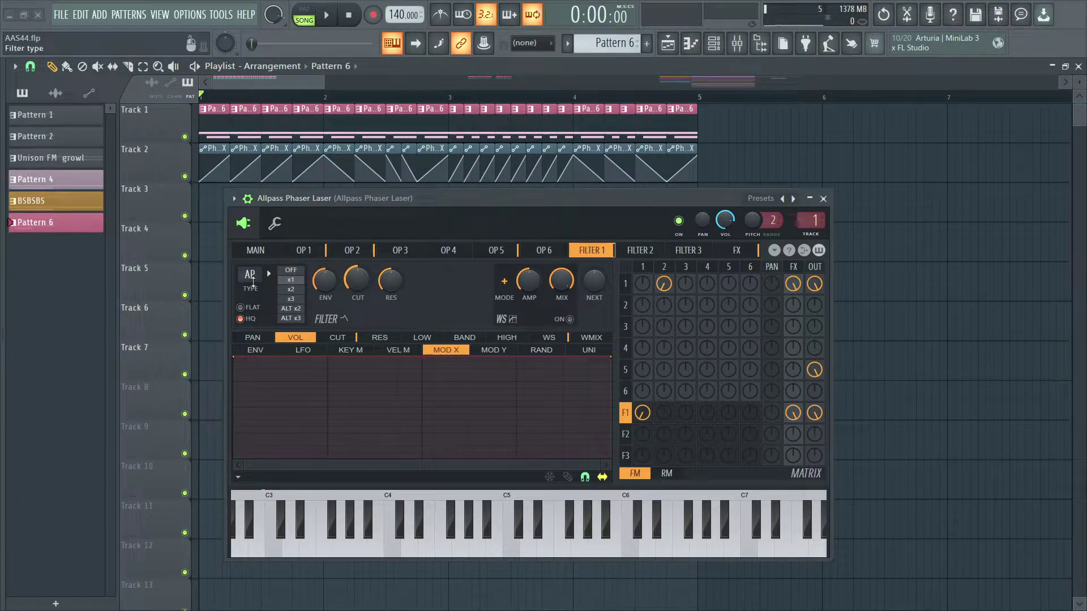
{"action": "left_click", "coordinate": [253, 278]}
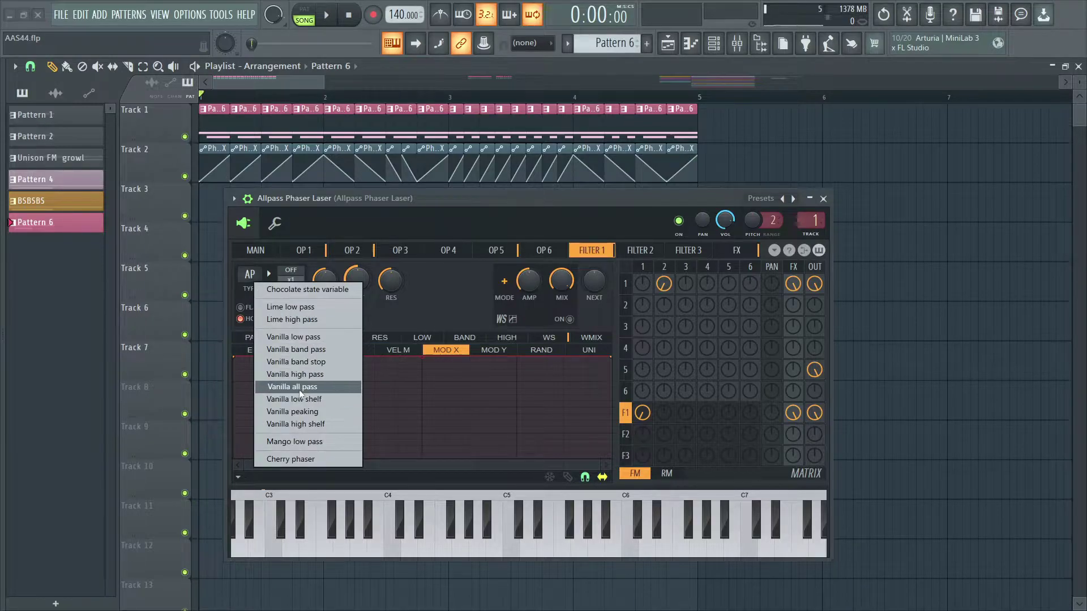
{"action": "left_click", "coordinate": [448, 329]}
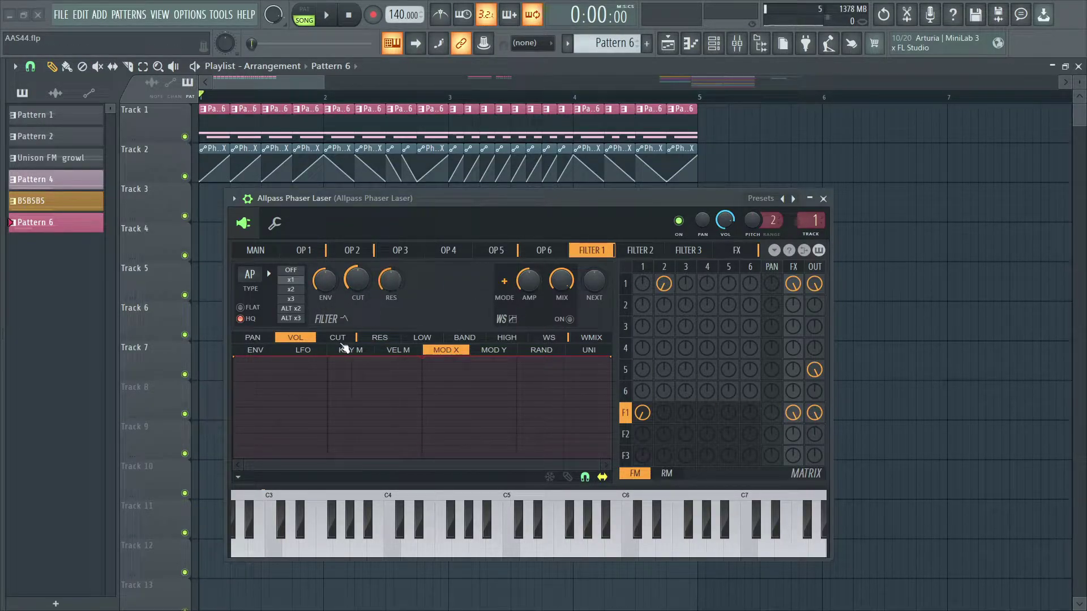
{"action": "left_click", "coordinate": [338, 338]}
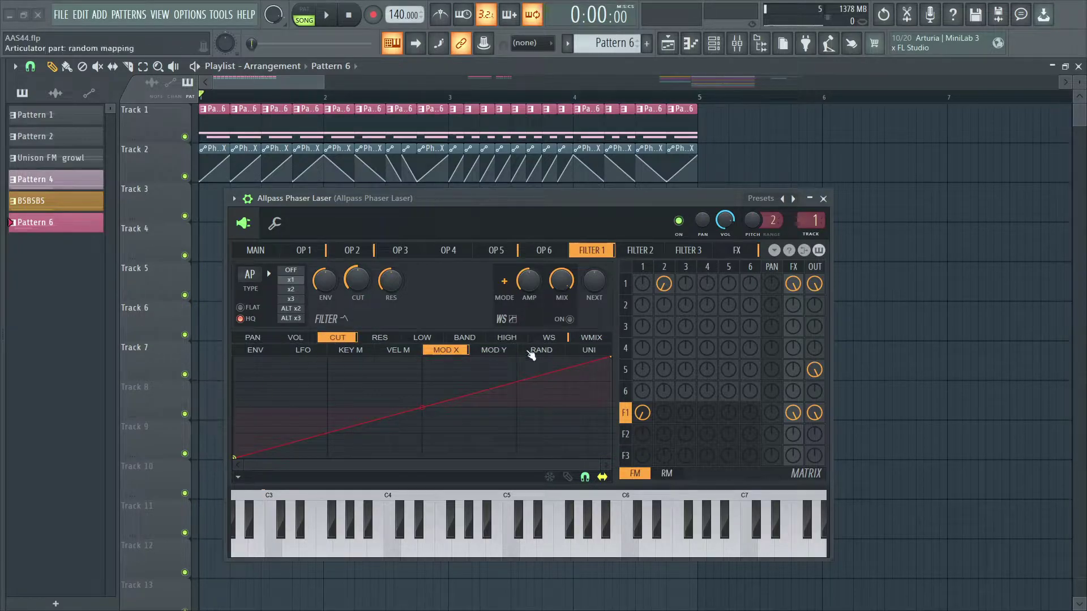
Mute operator 1's output and FX sends in the matrix, and restore them
{"action": "right_click", "coordinate": [816, 287]}
{"action": "right_click", "coordinate": [793, 284]}
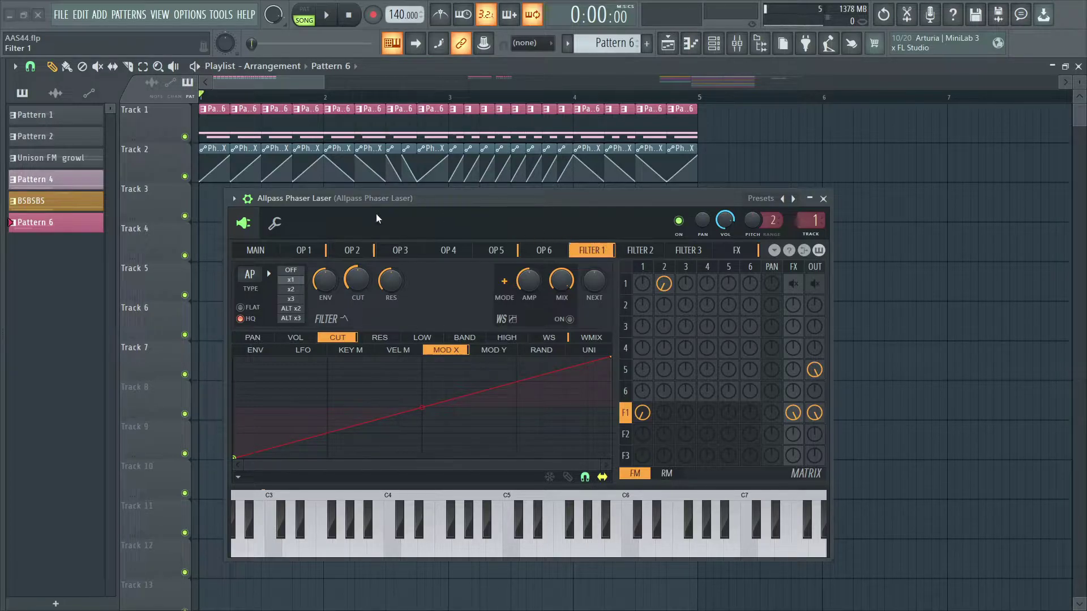
{"action": "left_click_drag", "start_coordinate": [384, 201], "coordinate": [383, 199]}
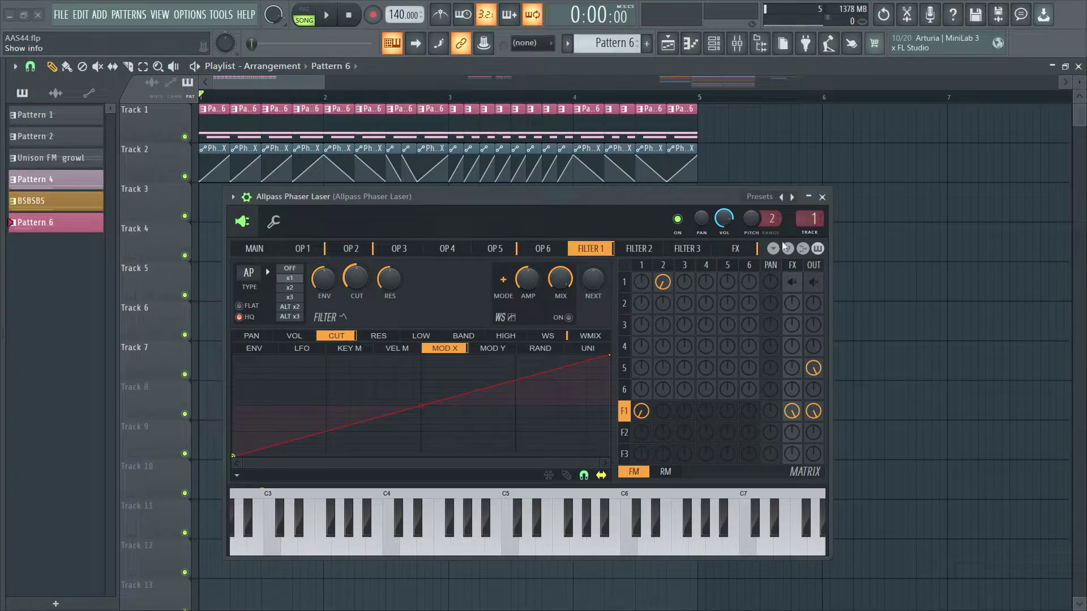
{"action": "left_click", "coordinate": [798, 286]}
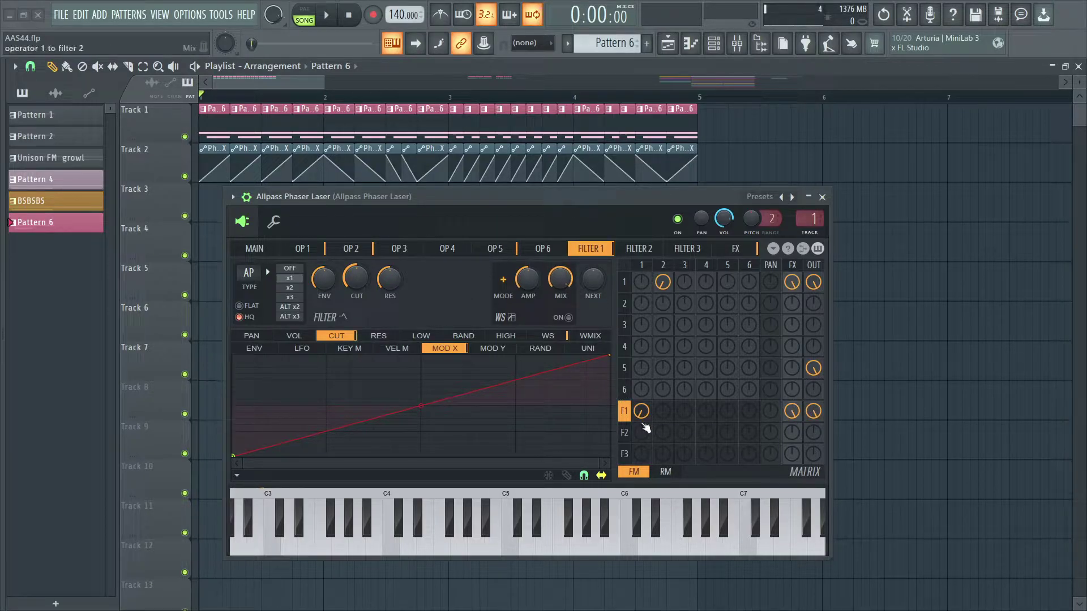
Raise operator 1's send to Filter 1 to the fully positive side and mute operator 1's output and FX sends
{"action": "left_click_drag", "start_coordinate": [641, 410], "coordinate": [641, 368]}
{"action": "right_click", "coordinate": [813, 282]}
{"action": "right_click", "coordinate": [791, 285]}
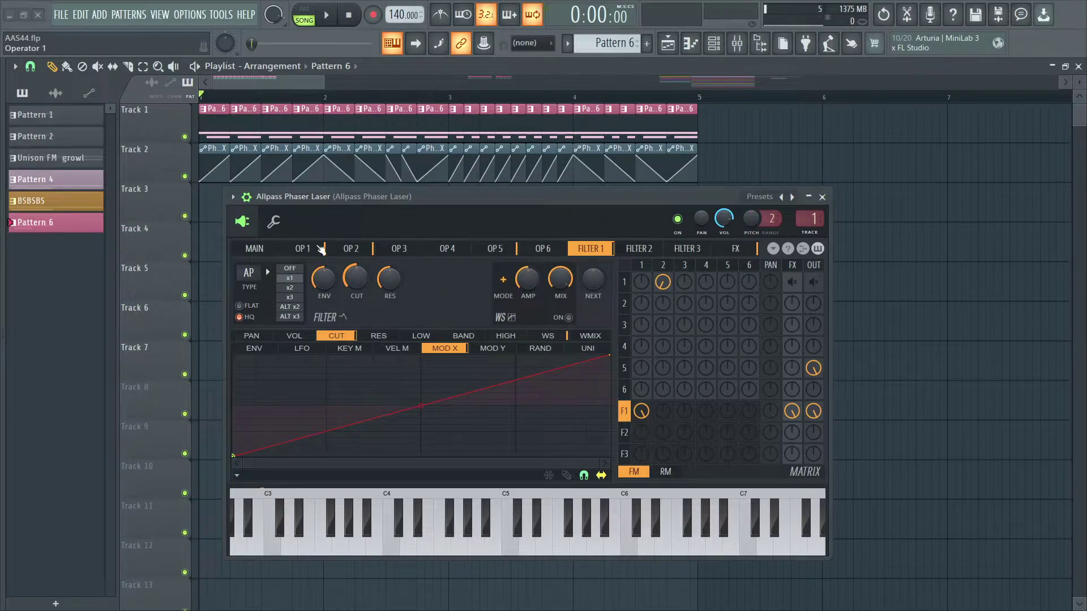
Check the main modulation settings and Filter 1's cutoff, and unmute operator 1's output and FX sends
{"action": "left_click", "coordinate": [275, 249]}
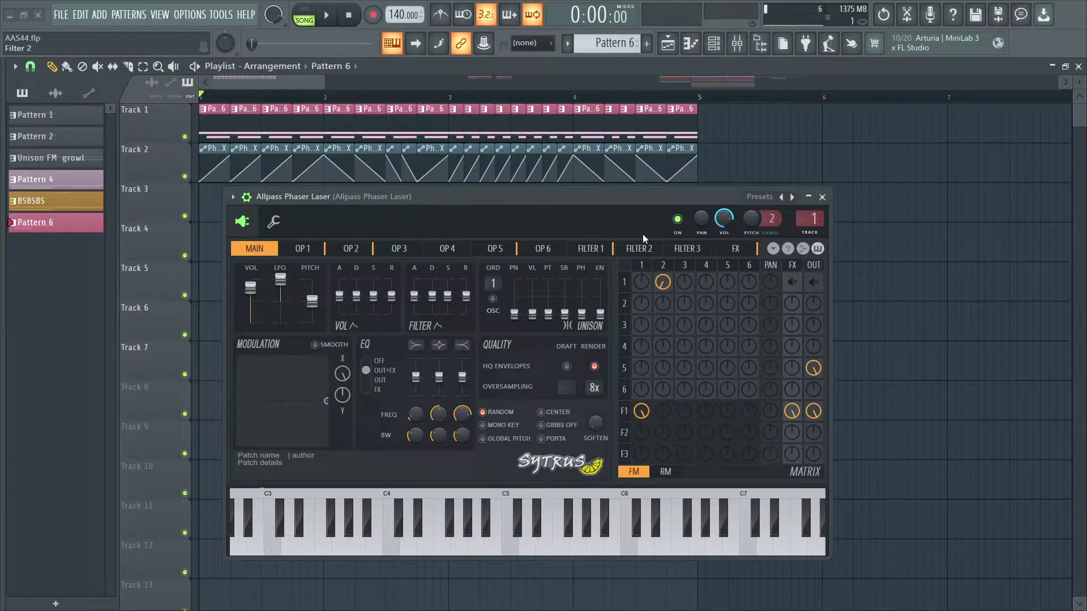
{"action": "left_click", "coordinate": [589, 249]}
{"action": "mouse_move", "coordinate": [356, 278]}
{"action": "left_mouse_down"}
{"action": "mouse_move", "coordinate": [356, 262]}
{"action": "mouse_move", "coordinate": [358, 286]}
{"action": "left_mouse_up"}
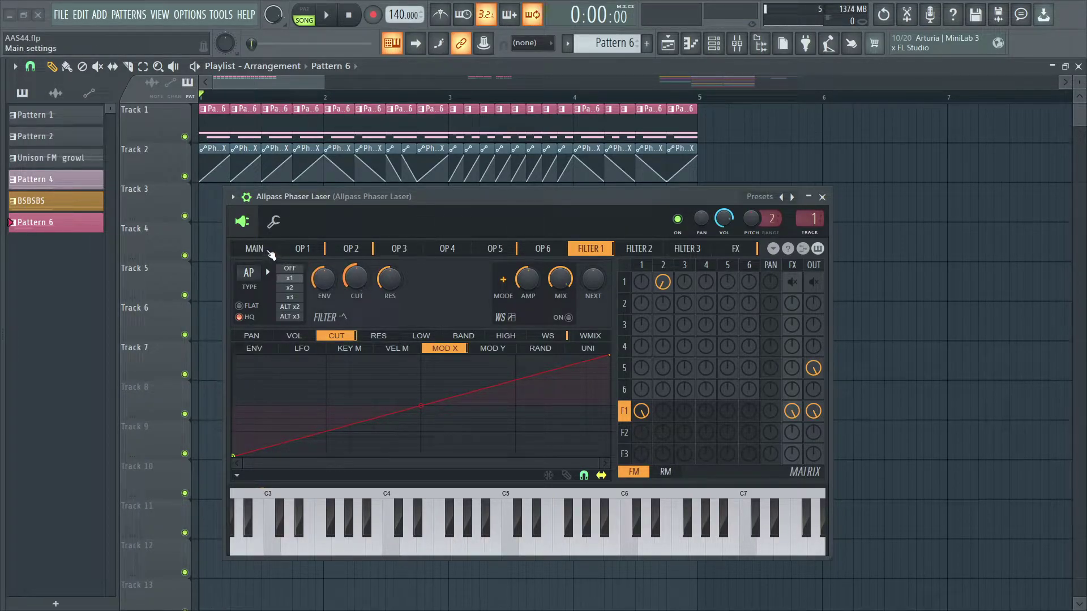
{"action": "left_click", "coordinate": [270, 253]}
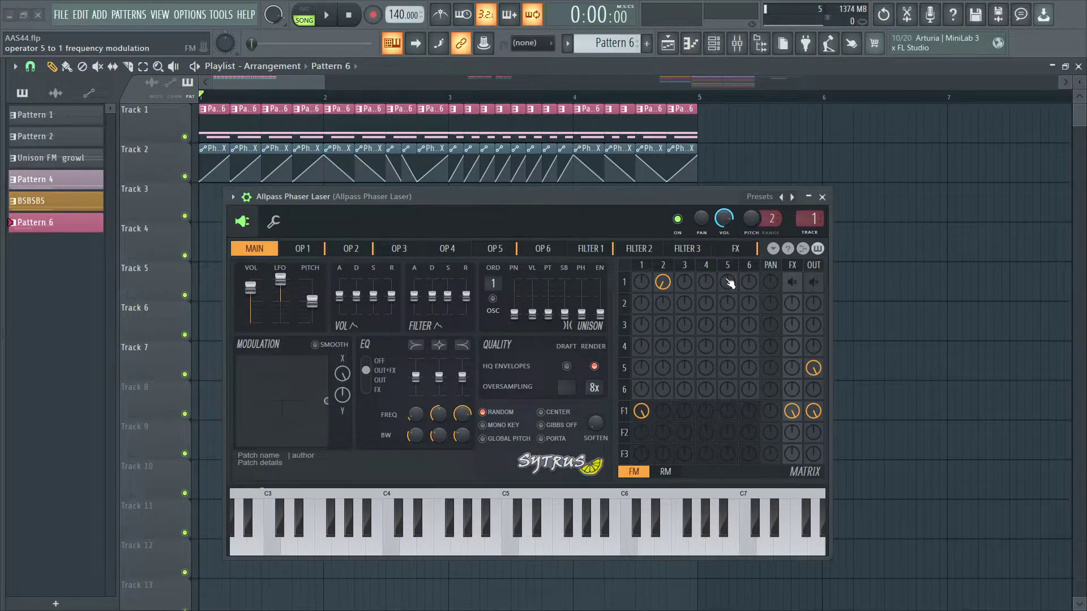
{"action": "left_click", "coordinate": [814, 283]}
{"action": "left_click", "coordinate": [791, 283]}
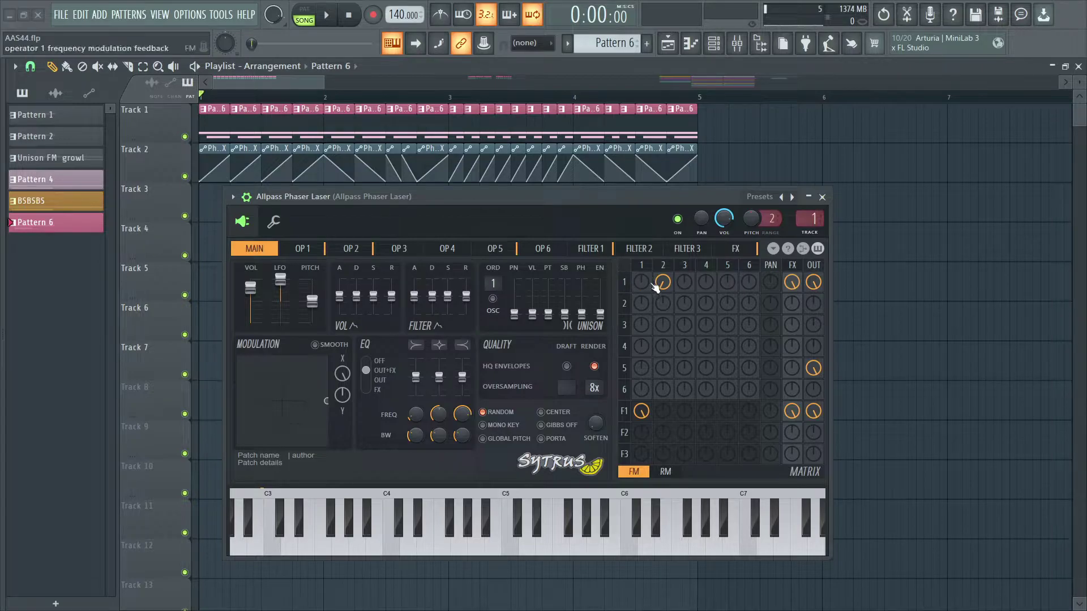
Try sweeping Filter 1's cutoff down to about 15% and back to 50%, and vary the resonance while auditioning the sound
{"action": "left_click", "coordinate": [590, 254]}
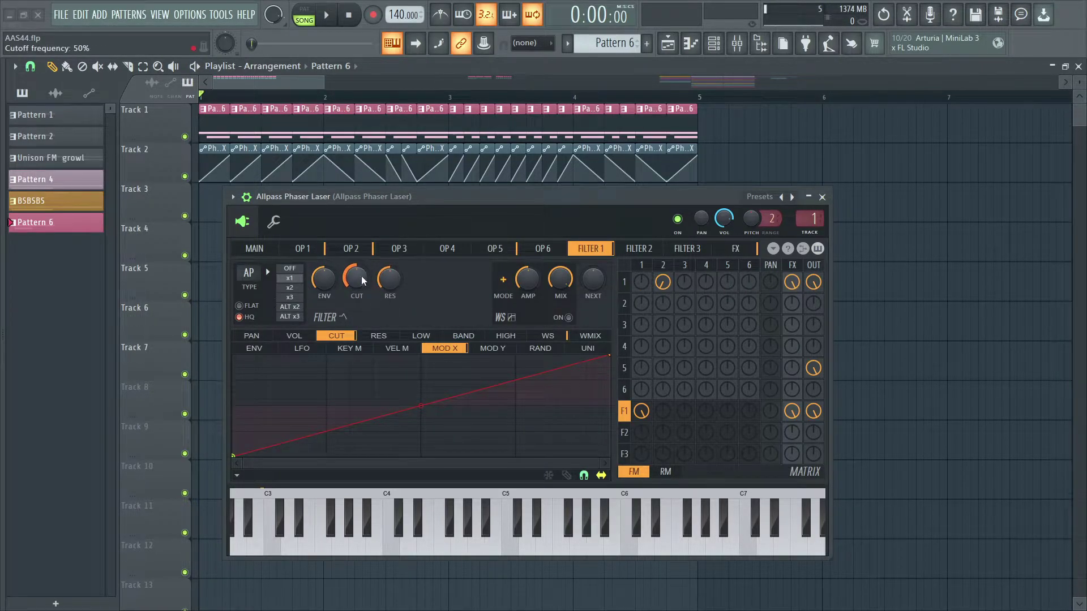
{"action": "left_click_drag", "start_coordinate": [359, 276], "coordinate": [359, 304]}
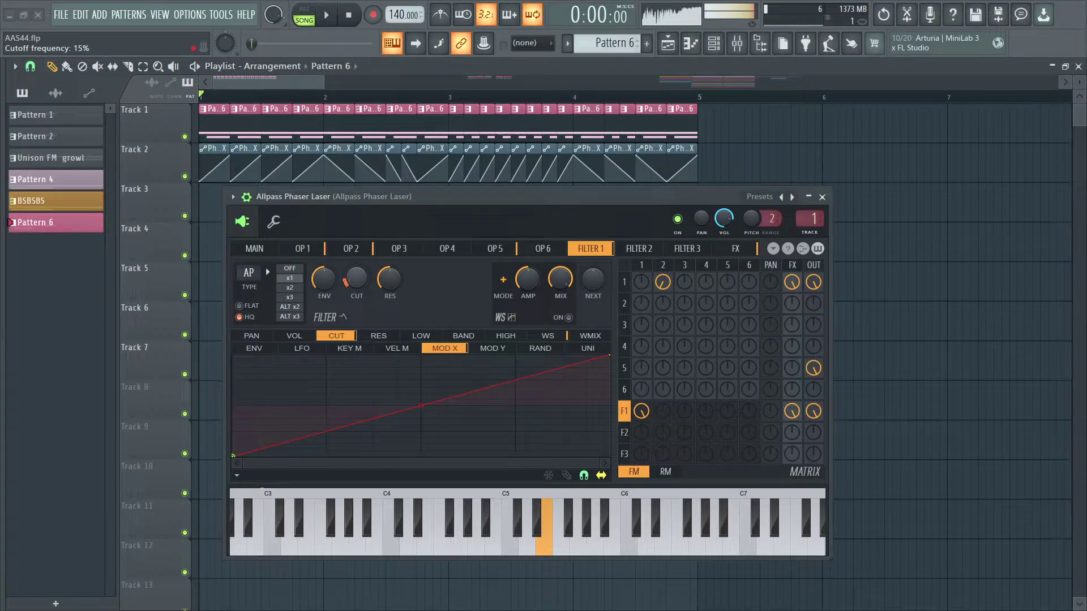
{"action": "mouse_move", "coordinate": [357, 278]}
{"action": "left_mouse_down"}
{"action": "mouse_move", "coordinate": [357, 265]}
{"action": "mouse_move", "coordinate": [356, 282]}
{"action": "left_mouse_up"}
{"action": "left_click", "coordinate": [357, 280], "text": "alt"}
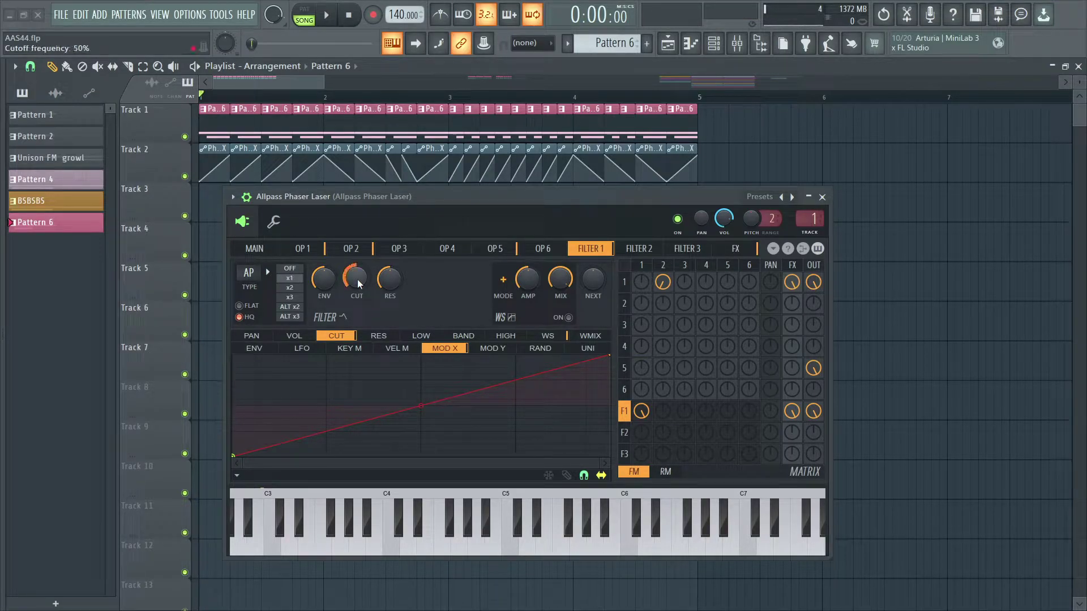
{"action": "key", "text": "e"}
{"action": "left_click_drag", "start_coordinate": [399, 277], "coordinate": [356, 279]}
{"action": "left_click_drag", "start_coordinate": [357, 278], "coordinate": [394, 300]}
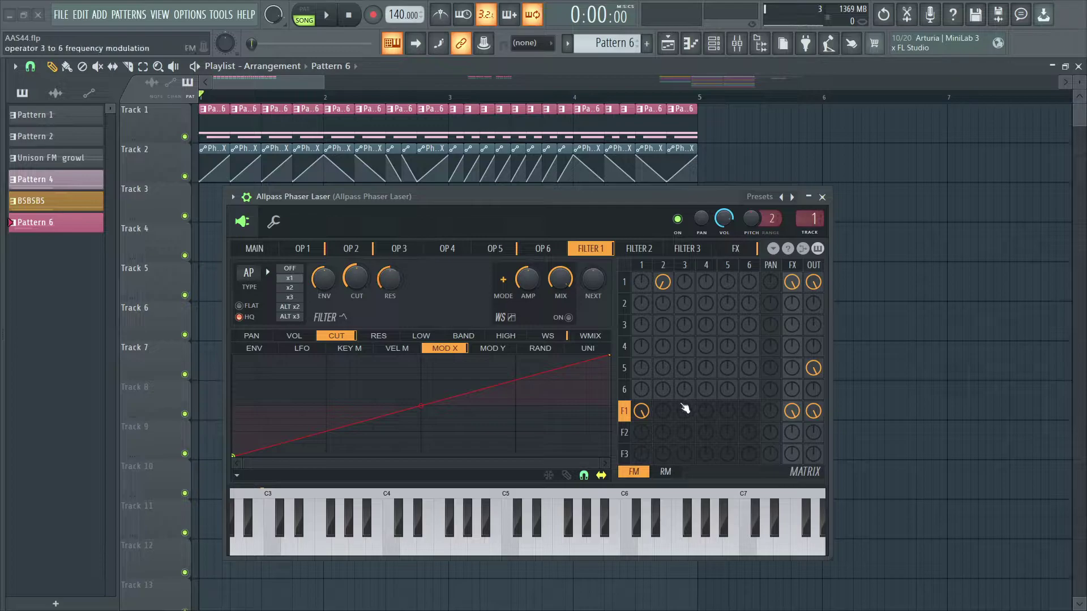
Turn operator 1's send to Filter 1 in the matrix down to the fully negative side
{"action": "left_click_drag", "start_coordinate": [646, 413], "coordinate": [646, 436]}
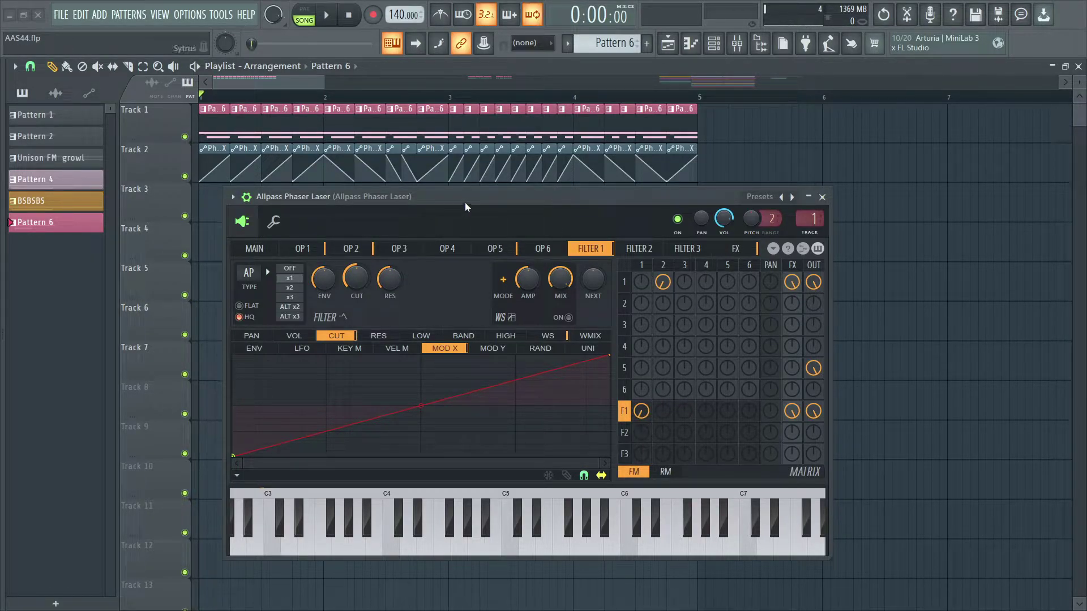
Touch Filter 1's cutoff and play the pattern briefly to audition the sound
{"action": "mouse_move", "coordinate": [463, 199]}
{"action": "left_mouse_down"}
{"action": "mouse_move", "coordinate": [457, 207]}
{"action": "mouse_move", "coordinate": [462, 195]}
{"action": "left_mouse_up"}
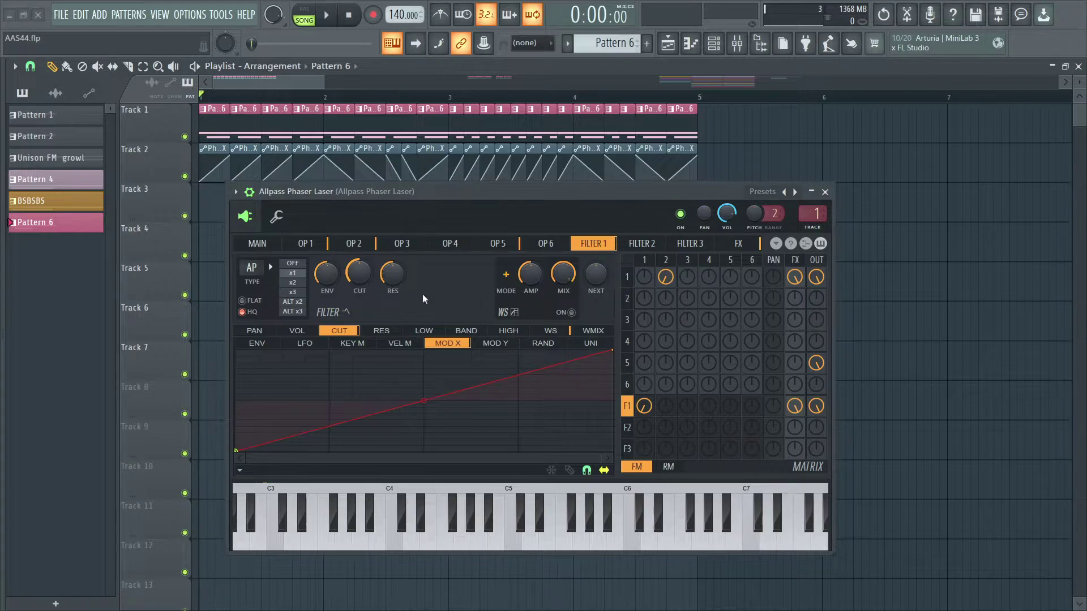
{"action": "mouse_move", "coordinate": [365, 276]}
{"action": "left_mouse_down"}
{"action": "mouse_move", "coordinate": [368, 320]}
{"action": "mouse_move", "coordinate": [368, 274]}
{"action": "left_mouse_up"}
{"action": "key", "text": "space"}
{"action": "key", "text": "space"}
Open Wave Candy on the mixer's Master track and make its oscilloscope visible beside the synth window
{"action": "key", "text": "F9"}
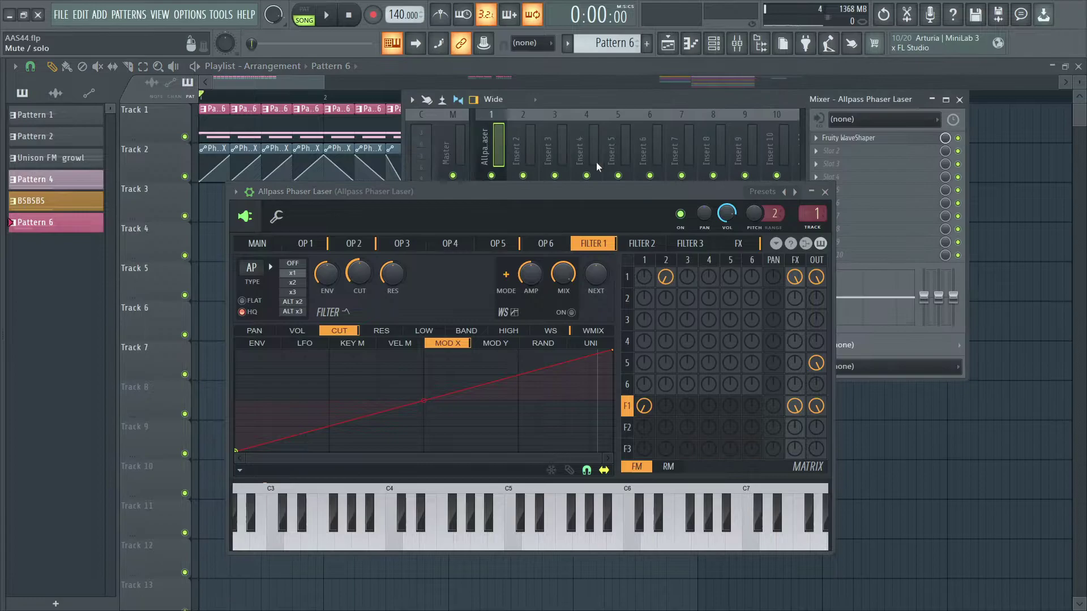
{"action": "left_click", "coordinate": [460, 134]}
{"action": "left_click", "coordinate": [849, 137]}
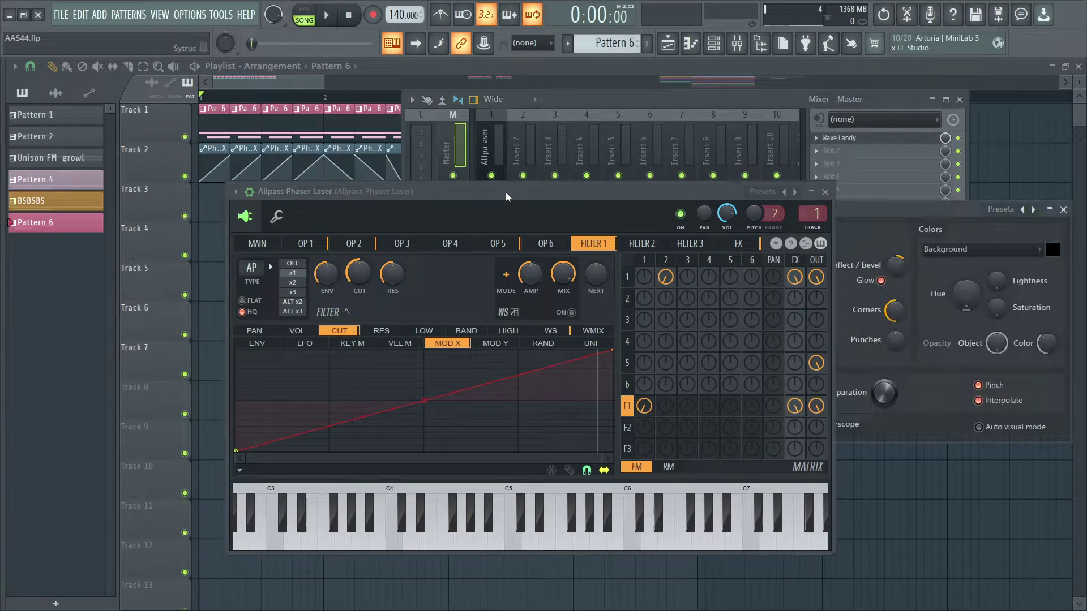
{"action": "left_click_drag", "start_coordinate": [839, 205], "coordinate": [843, 208]}
{"action": "left_click_drag", "start_coordinate": [636, 193], "coordinate": [519, 137]}
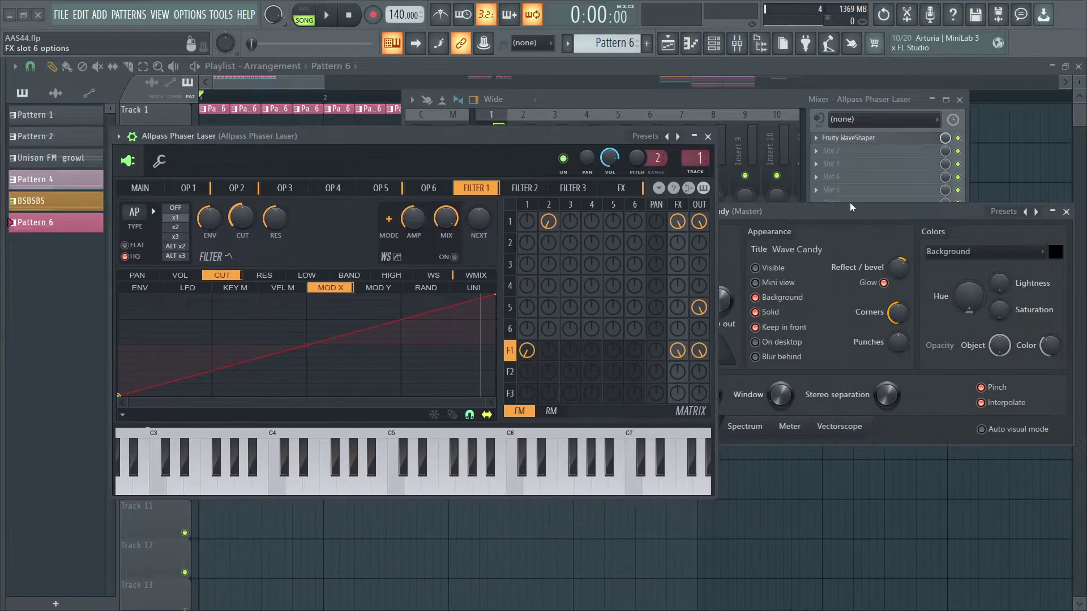
{"action": "left_click_drag", "start_coordinate": [908, 220], "coordinate": [952, 207]}
{"action": "left_click", "coordinate": [823, 252]}
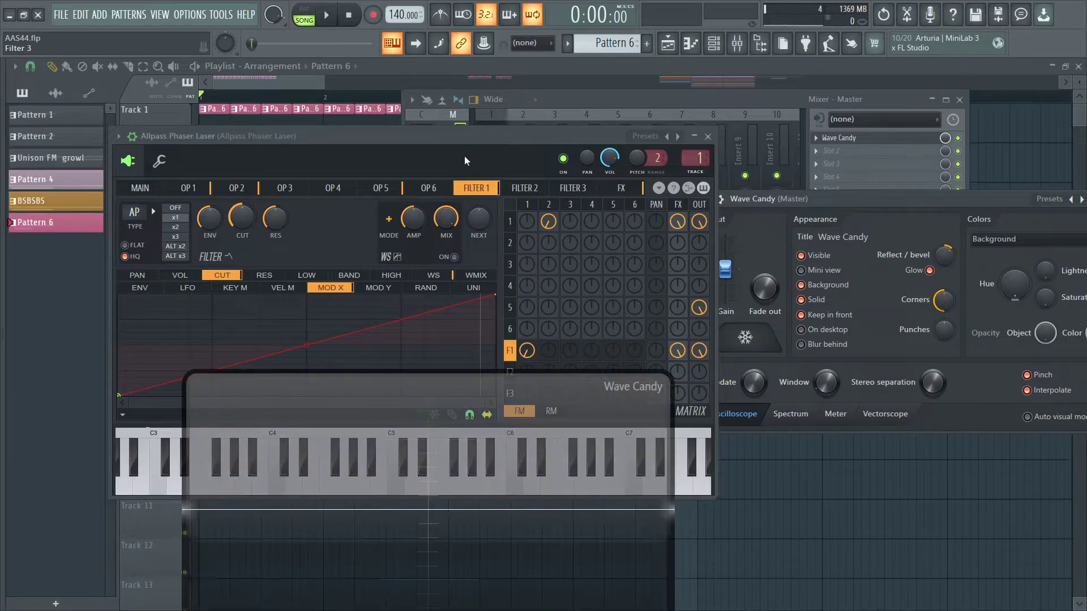
Place the oscilloscope over the synth and mute the FX and output sends of operator 1 and Filter 1
{"action": "left_click_drag", "start_coordinate": [464, 155], "coordinate": [444, 140]}
{"action": "left_click_drag", "start_coordinate": [467, 403], "coordinate": [454, 301]}
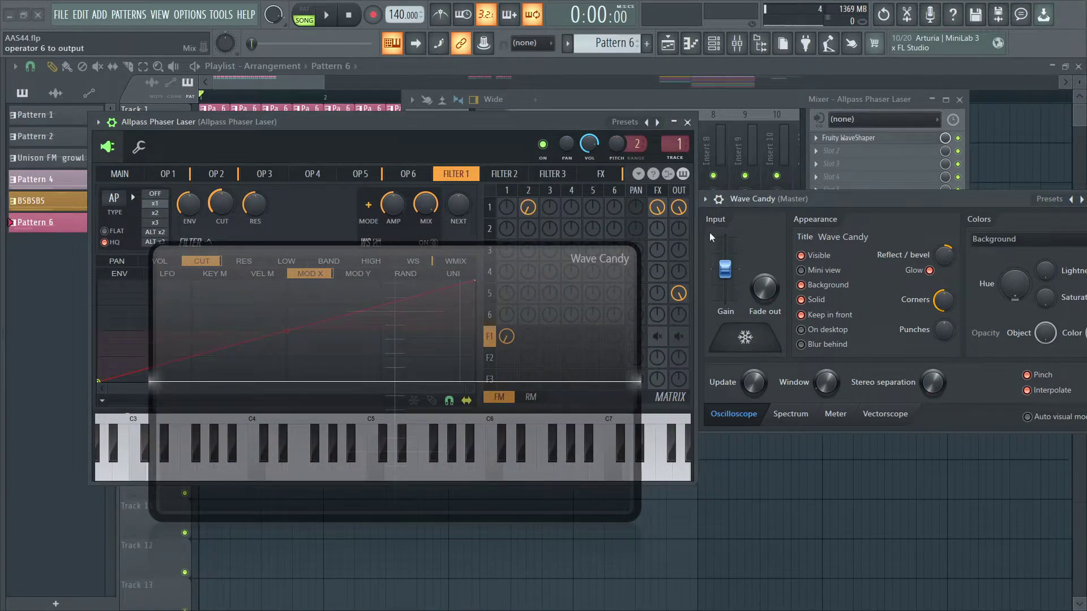
{"action": "left_click_drag", "start_coordinate": [396, 315], "coordinate": [444, 345]}
Play a note through operator 5 alone and try flipping its output send between fully negative and fully positive
{"action": "left_click", "coordinate": [362, 175]}
{"action": "key", "text": "e"}
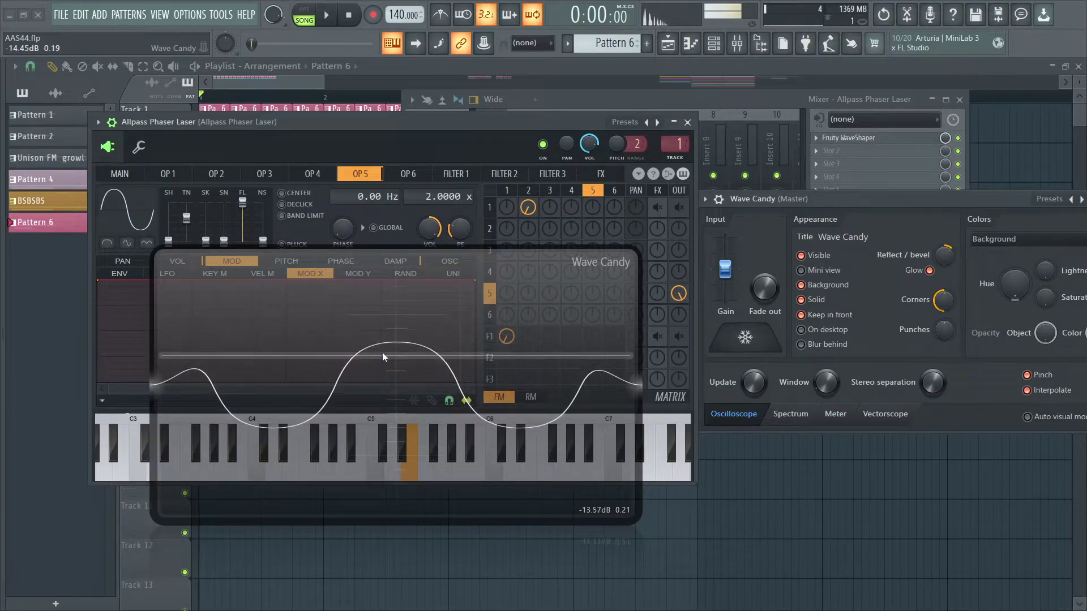
{"action": "left_click_drag", "start_coordinate": [682, 294], "coordinate": [681, 362]}
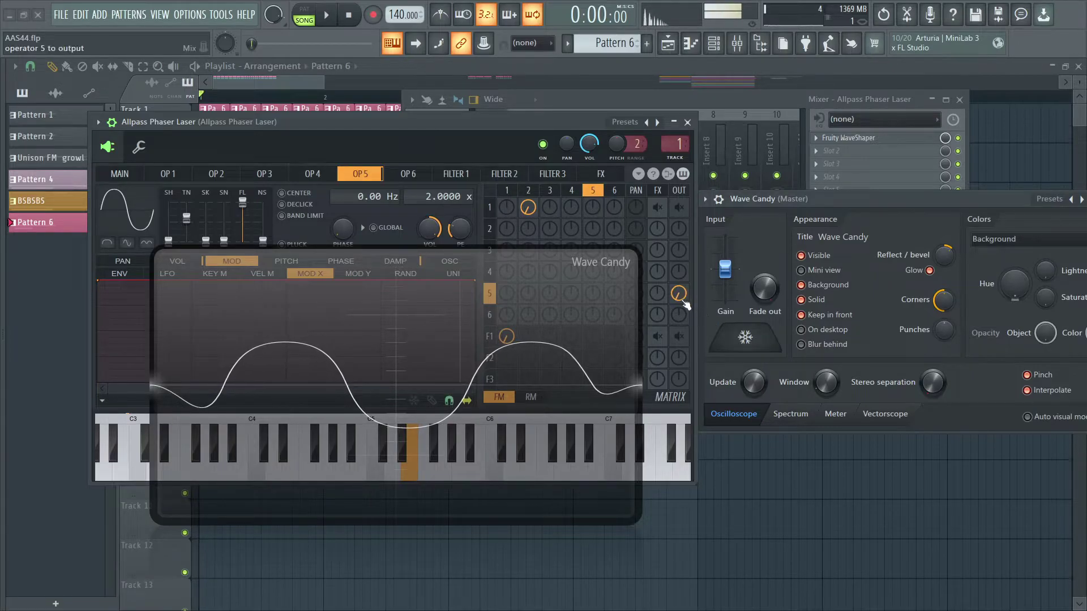
{"action": "mouse_move", "coordinate": [680, 301]}
{"action": "left_mouse_down"}
{"action": "mouse_move", "coordinate": [681, 312]}
{"action": "mouse_move", "coordinate": [680, 297]}
{"action": "left_mouse_up"}
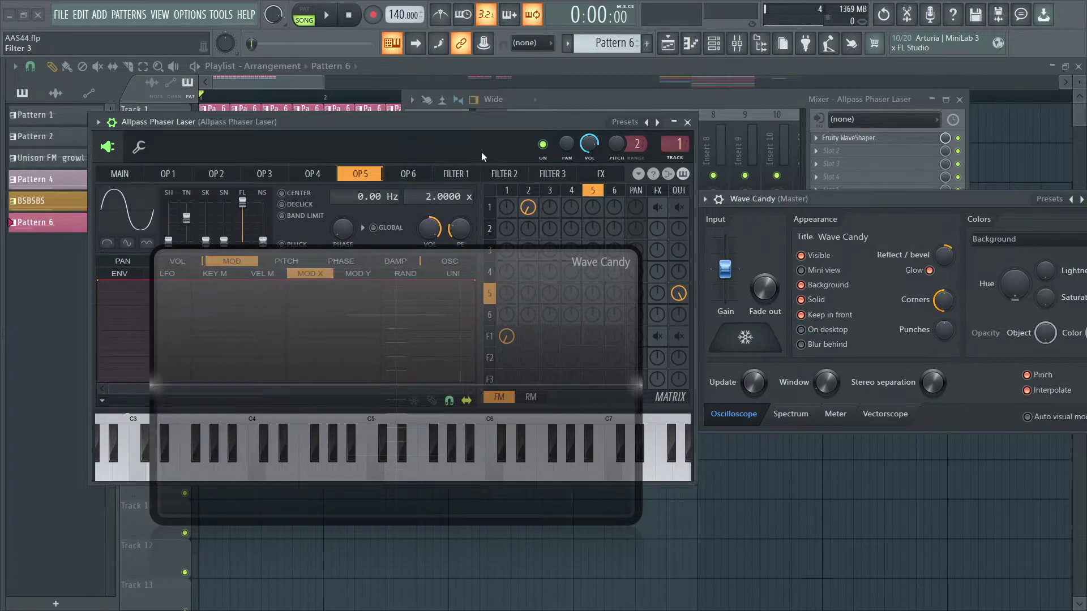
Copy operator 5's oscillator settings to operator 4 and turn operator 4's output send to the fully negative side
{"action": "left_click", "coordinate": [638, 177]}
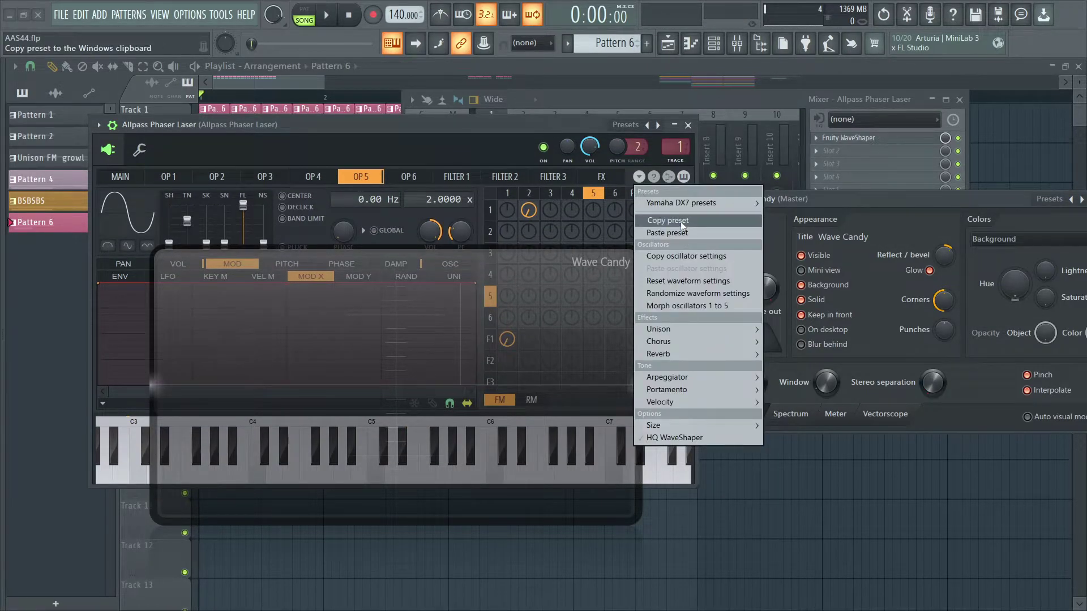
{"action": "left_click", "coordinate": [697, 255]}
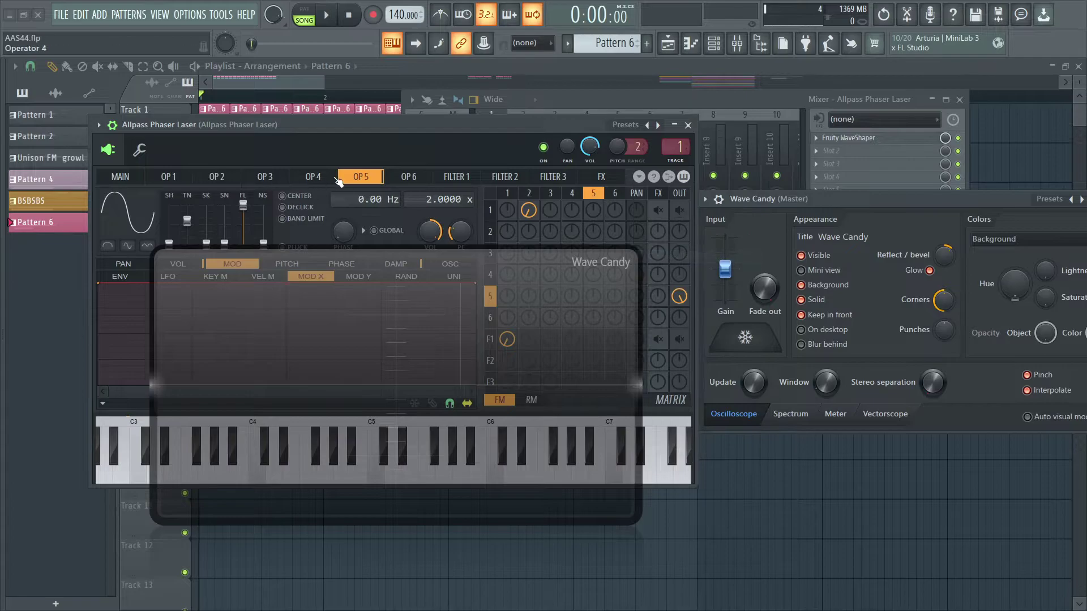
{"action": "left_click_drag", "start_coordinate": [462, 307], "coordinate": [389, 400]}
{"action": "left_click", "coordinate": [314, 177]}
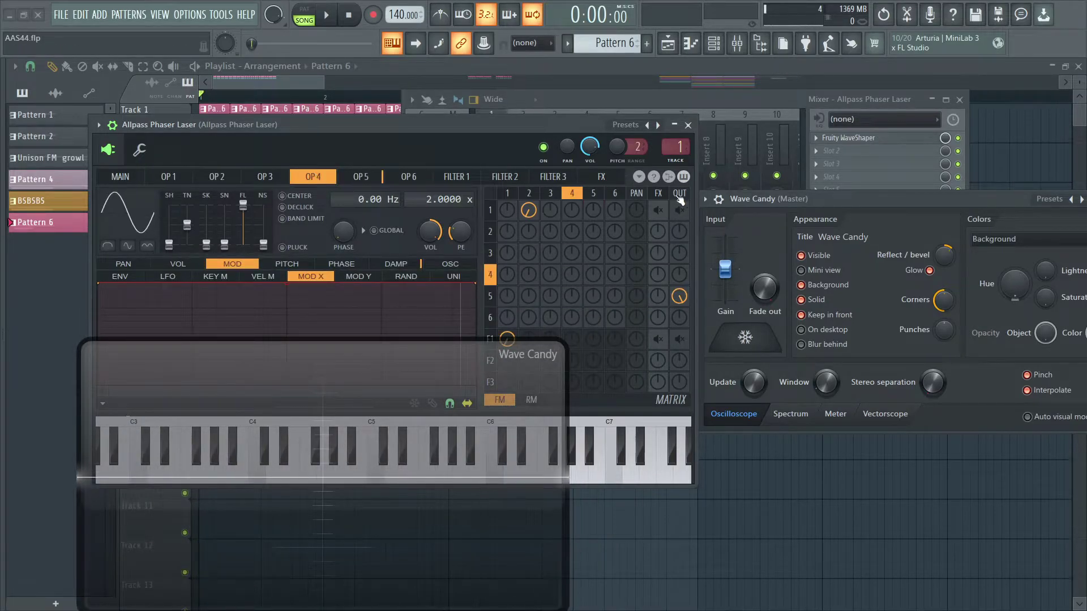
{"action": "left_click", "coordinate": [638, 177]}
{"action": "left_click", "coordinate": [680, 269]}
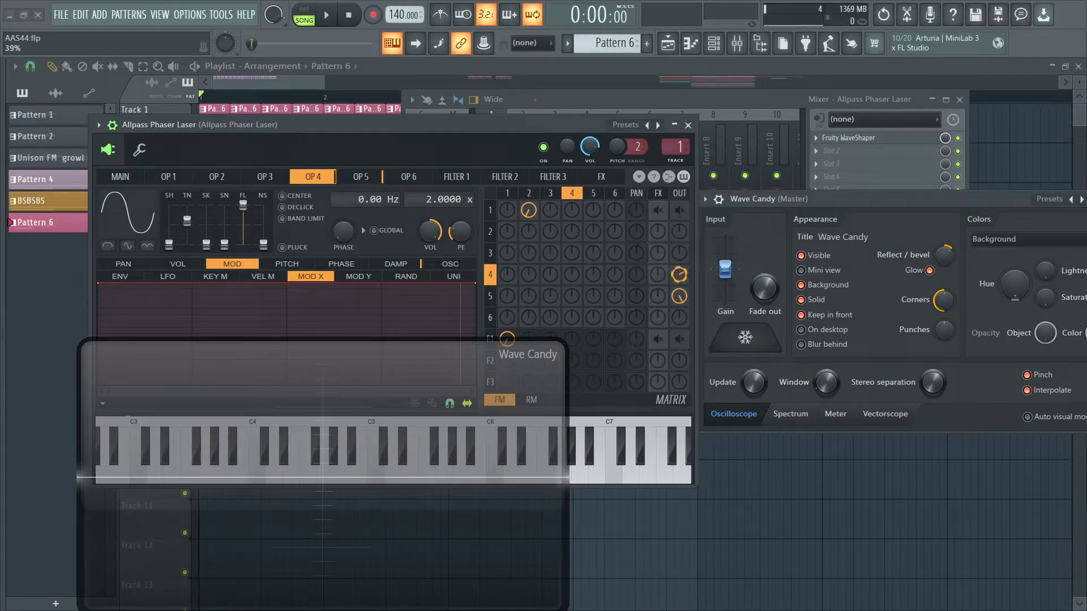
{"action": "left_click_drag", "start_coordinate": [433, 392], "coordinate": [447, 306]}
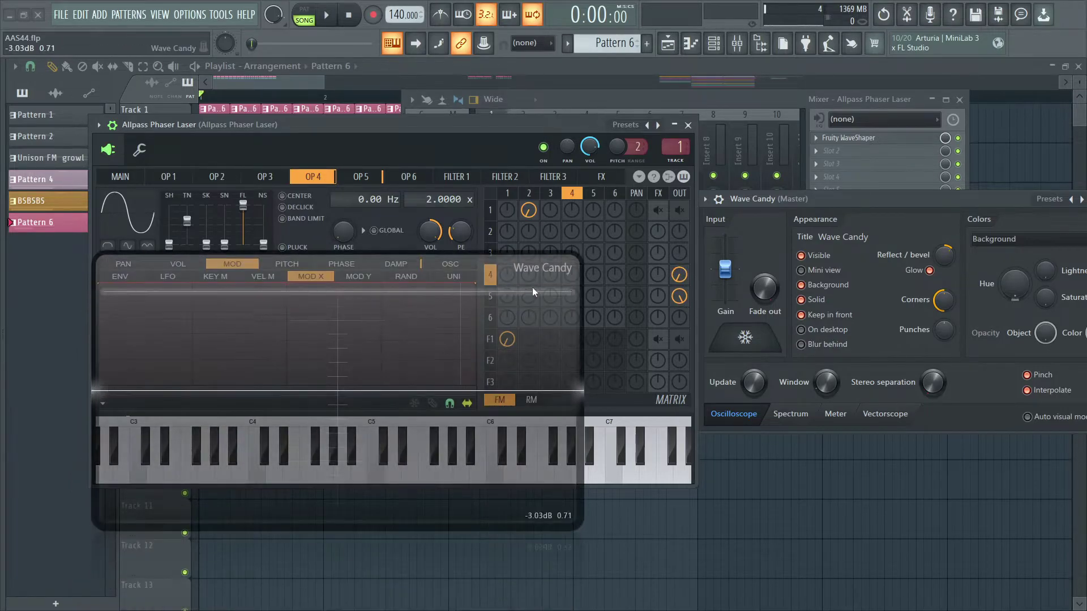
Rearrange the synth and oscilloscope windows and reset the output sends of operators 4 and 5 to zero
{"action": "left_click_drag", "start_coordinate": [448, 147], "coordinate": [541, 152]}
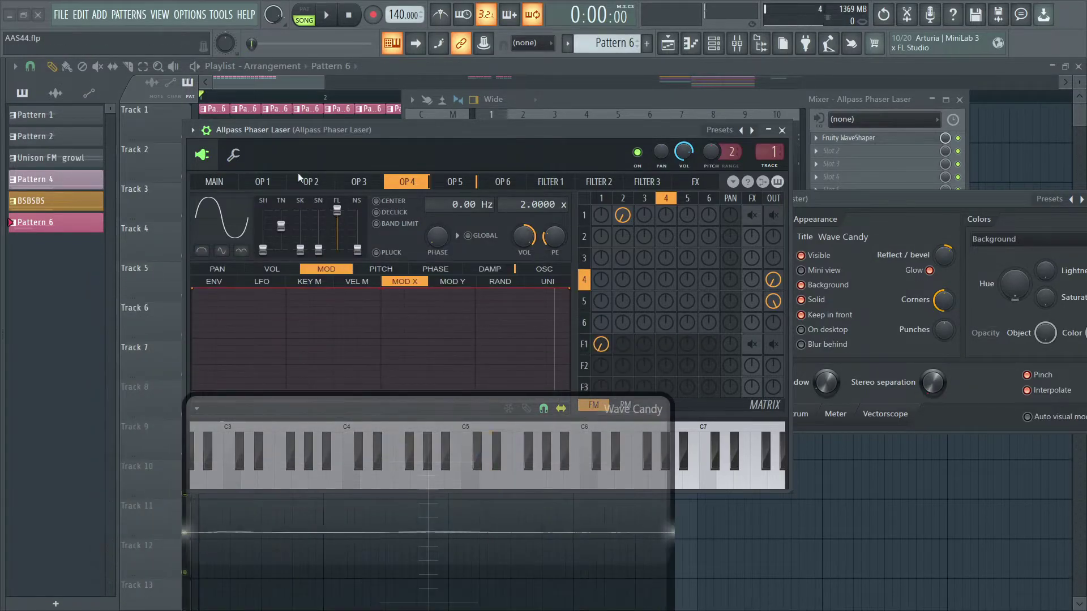
{"action": "left_click", "coordinate": [214, 181]}
{"action": "left_click", "coordinate": [407, 181]}
{"action": "left_click_drag", "start_coordinate": [642, 516], "coordinate": [493, 578]}
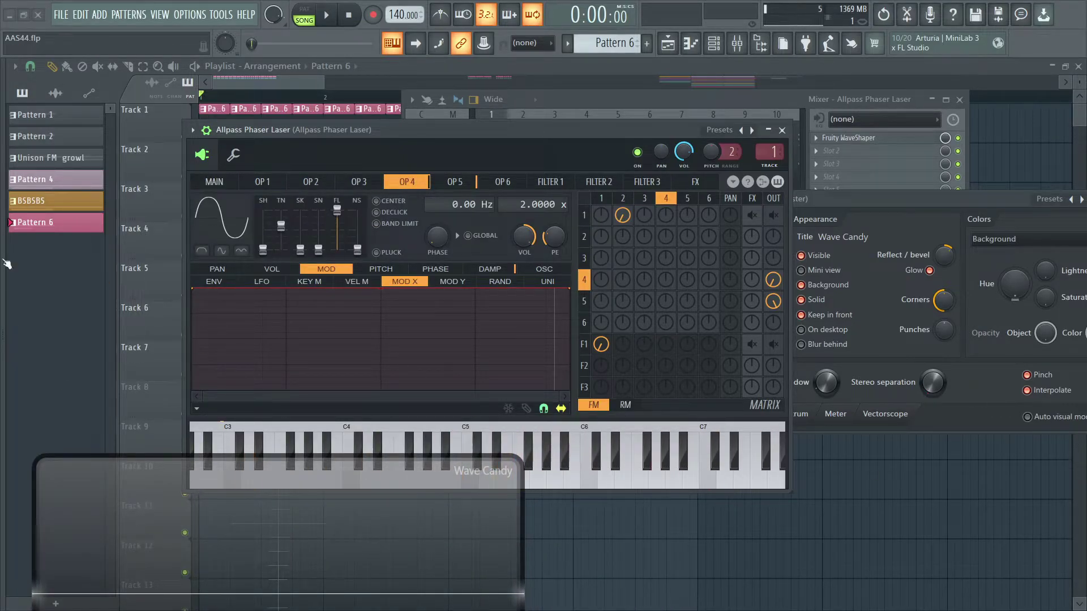
{"action": "left_click_drag", "start_coordinate": [352, 548], "coordinate": [483, 286]}
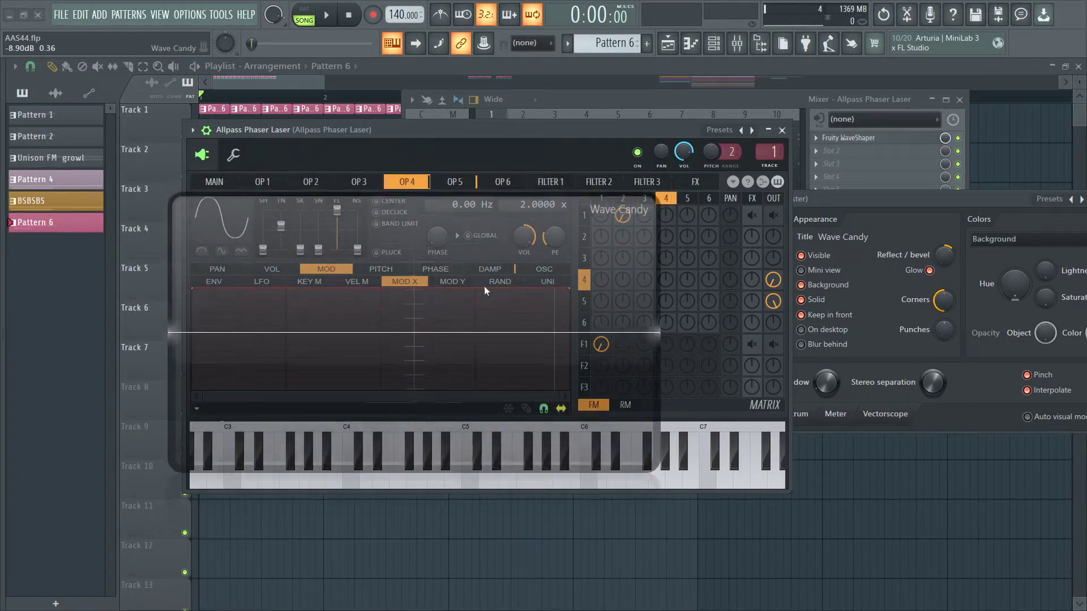
{"action": "left_click", "coordinate": [778, 284], "text": "alt"}
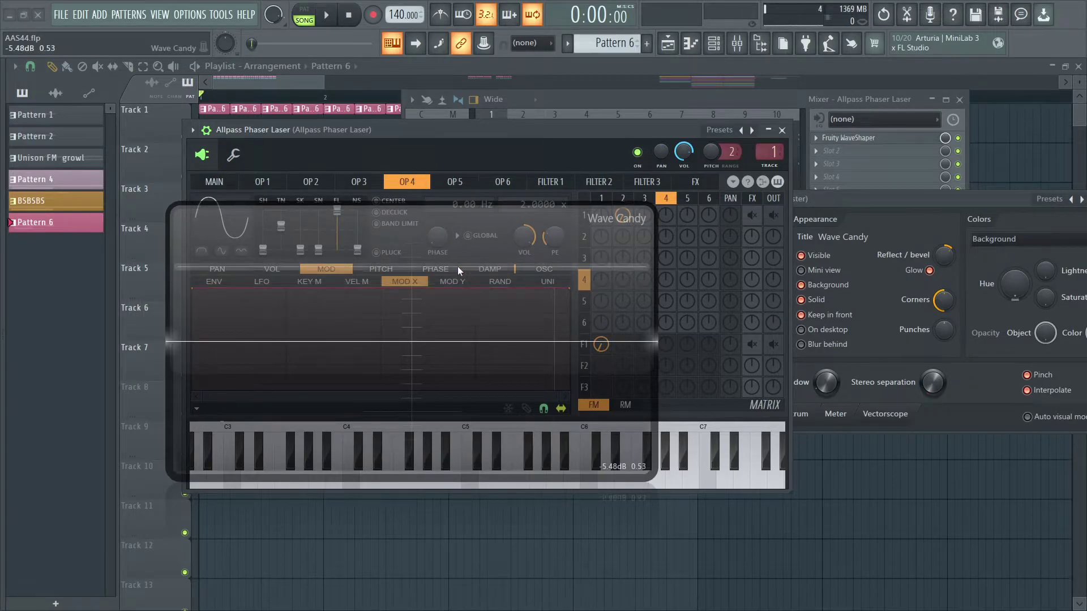
{"action": "left_click_drag", "start_coordinate": [457, 266], "coordinate": [433, 301]}
Unmute operator 1's and Filter 1's FX and output sends, and restore operator 5's output send to fully positive
{"action": "left_click_drag", "start_coordinate": [311, 137], "coordinate": [340, 189]}
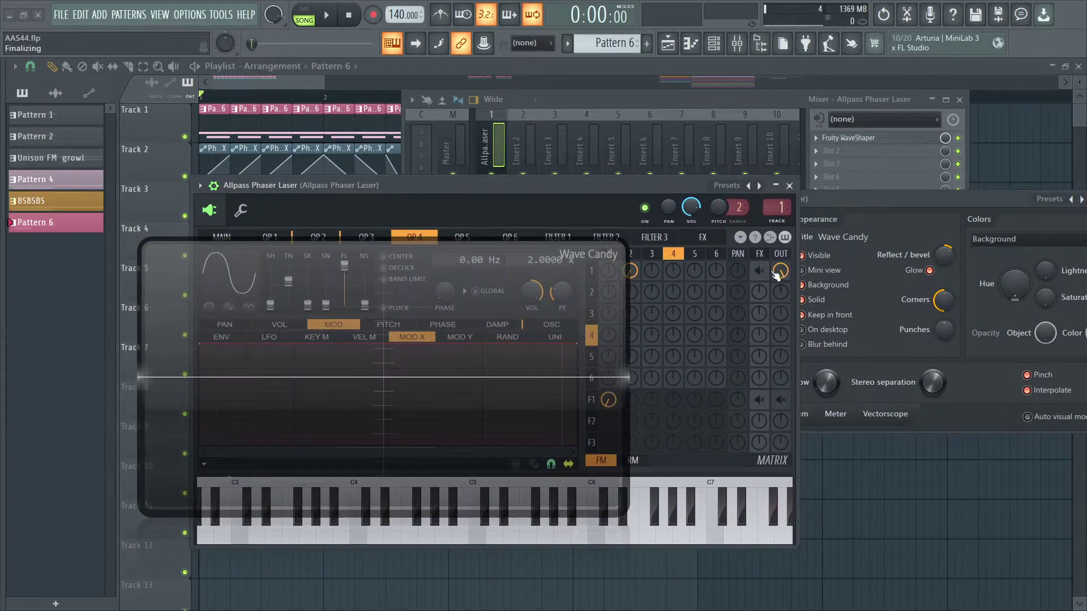
{"action": "right_click", "coordinate": [781, 403]}
{"action": "right_click", "coordinate": [760, 402]}
{"action": "left_click_drag", "start_coordinate": [540, 374], "coordinate": [547, 424]}
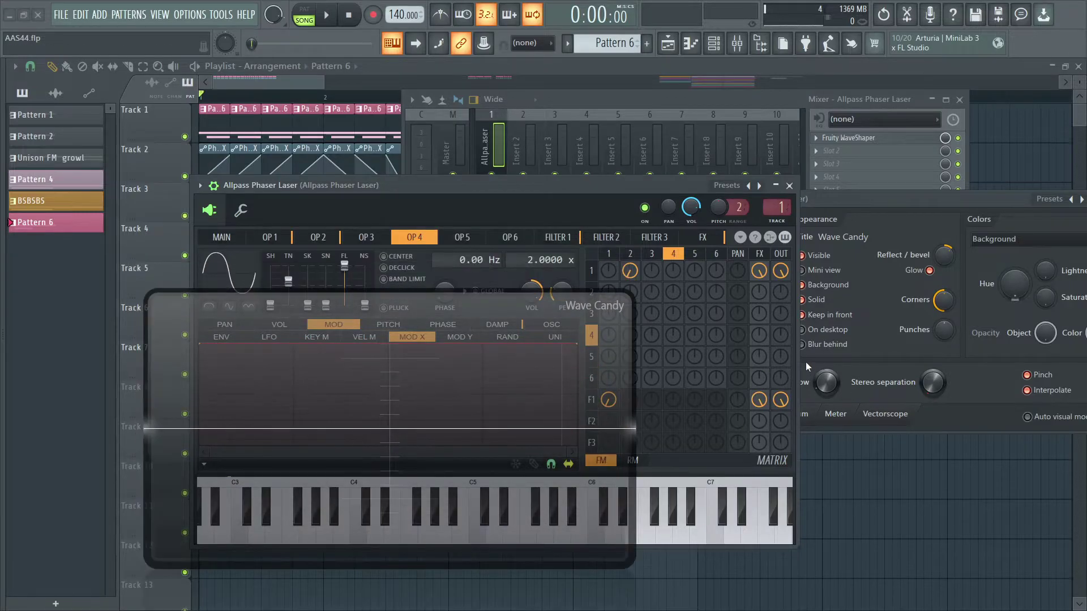
{"action": "left_click_drag", "start_coordinate": [576, 373], "coordinate": [450, 312]}
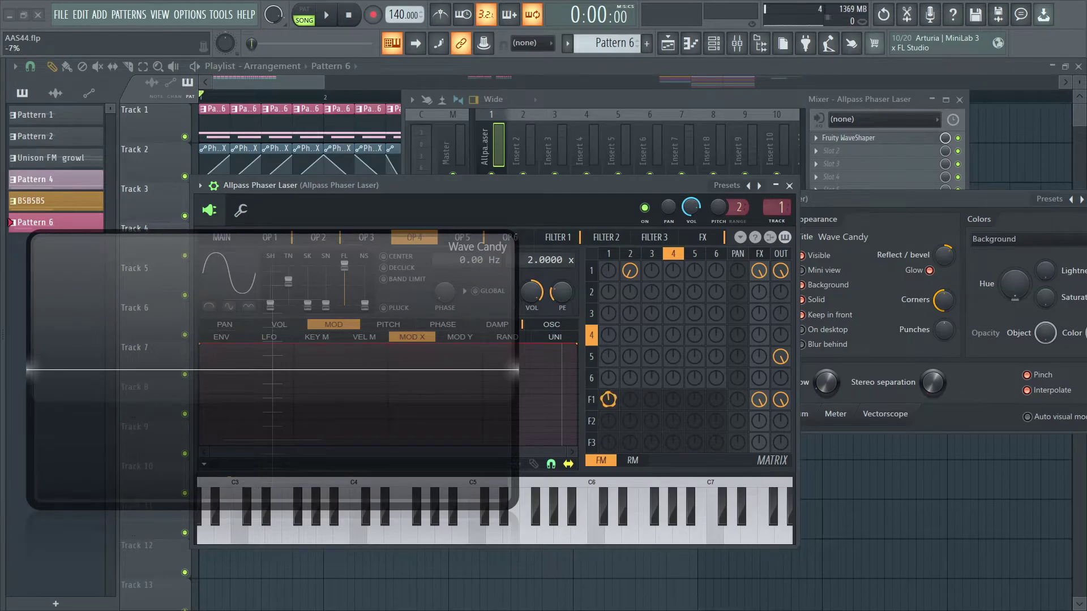
Examine Filter 1's all-pass settings, its Mod X cutoff envelope and its sends in the matrix
{"action": "left_click_drag", "start_coordinate": [390, 242], "coordinate": [427, 354]}
{"action": "left_click", "coordinate": [563, 240]}
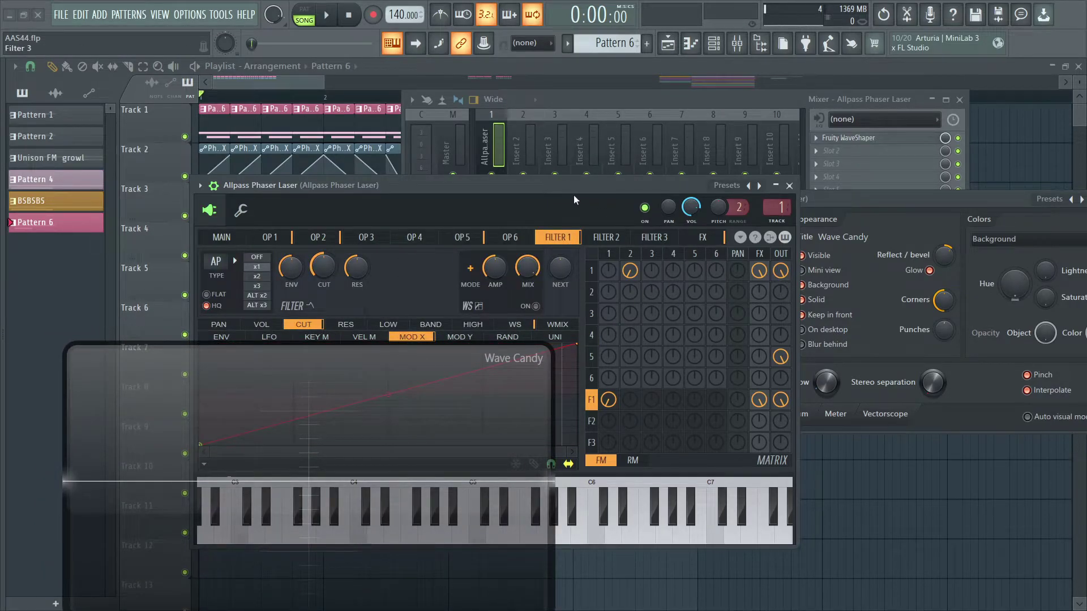
{"action": "left_click_drag", "start_coordinate": [573, 195], "coordinate": [528, 176]}
{"action": "left_click_drag", "start_coordinate": [444, 415], "coordinate": [440, 523]}
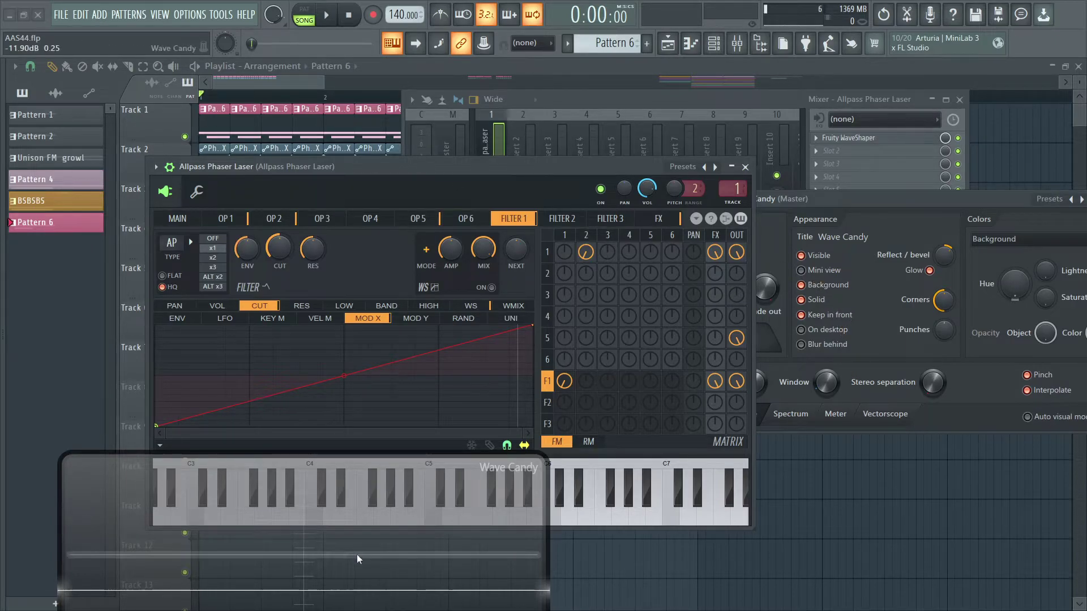
{"action": "left_click_drag", "start_coordinate": [357, 554], "coordinate": [484, 382]}
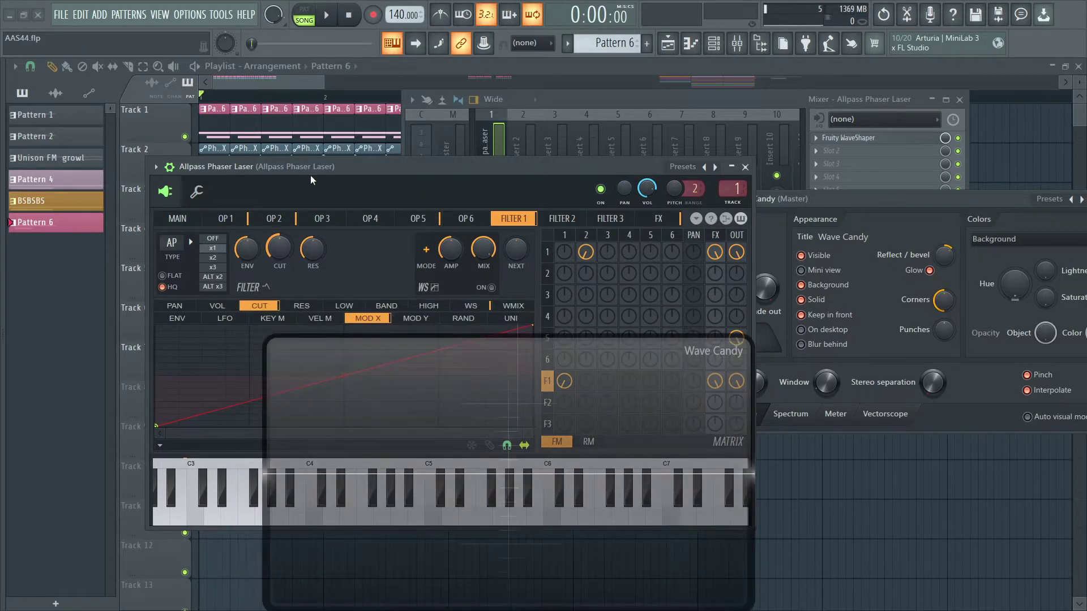
{"action": "left_click_drag", "start_coordinate": [310, 175], "coordinate": [352, 201]}
{"action": "left_click_drag", "start_coordinate": [481, 453], "coordinate": [451, 510]}
Look through the chorus, delay and reverb settings of the synth's effects section
{"action": "left_click", "coordinate": [700, 243]}
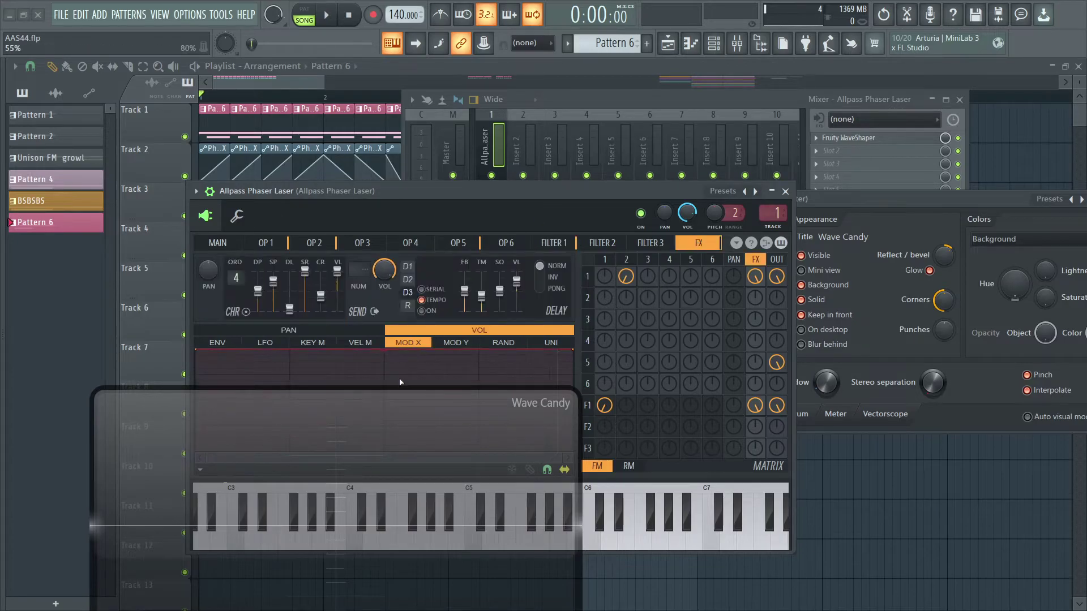
{"action": "left_click_drag", "start_coordinate": [383, 441], "coordinate": [612, 513]}
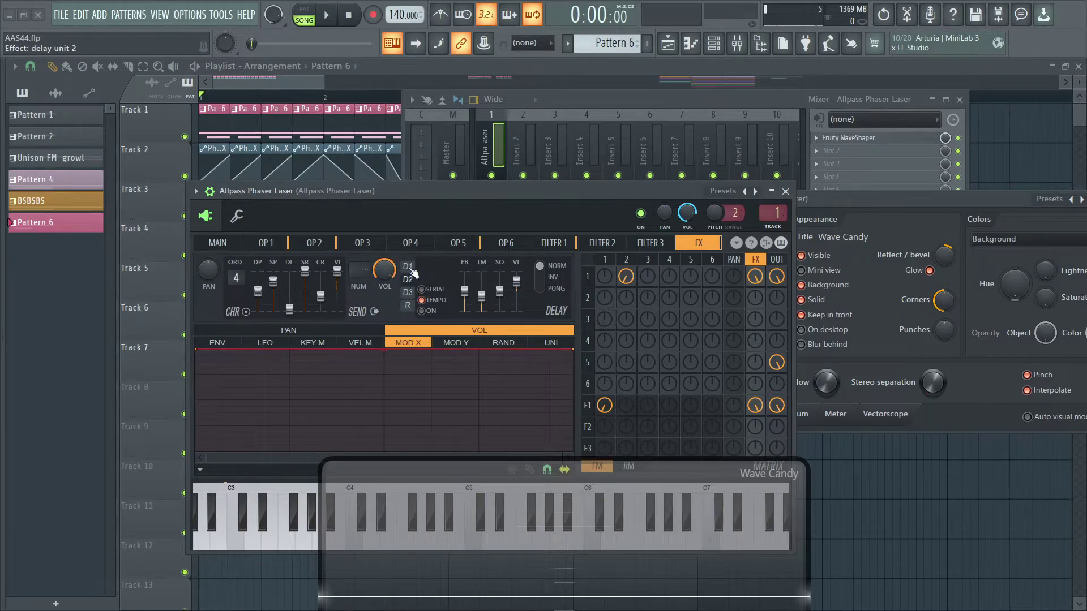
{"action": "left_click", "coordinate": [414, 307]}
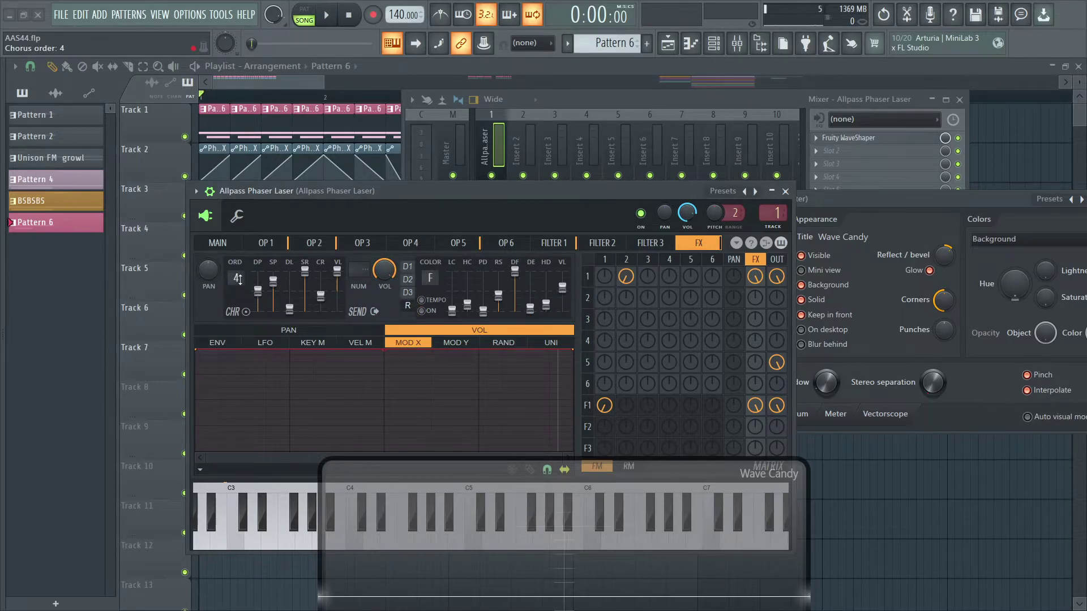
{"action": "left_click_drag", "start_coordinate": [481, 498], "coordinate": [441, 441]}
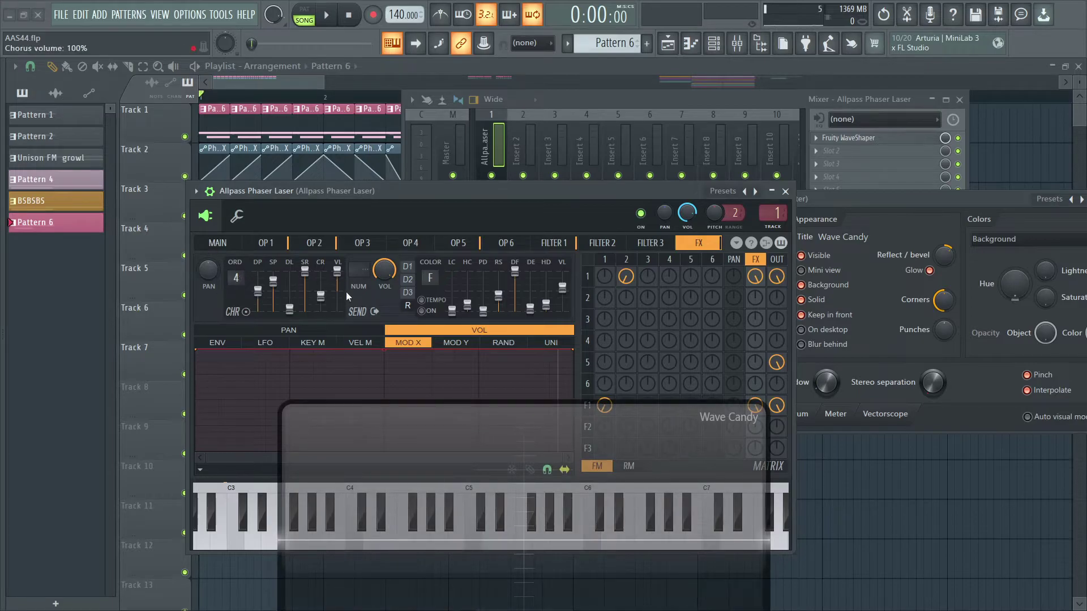
Hide the Wave Candy oscilloscope and move the synth window clear of the mixer
{"action": "right_click", "coordinate": [512, 393]}
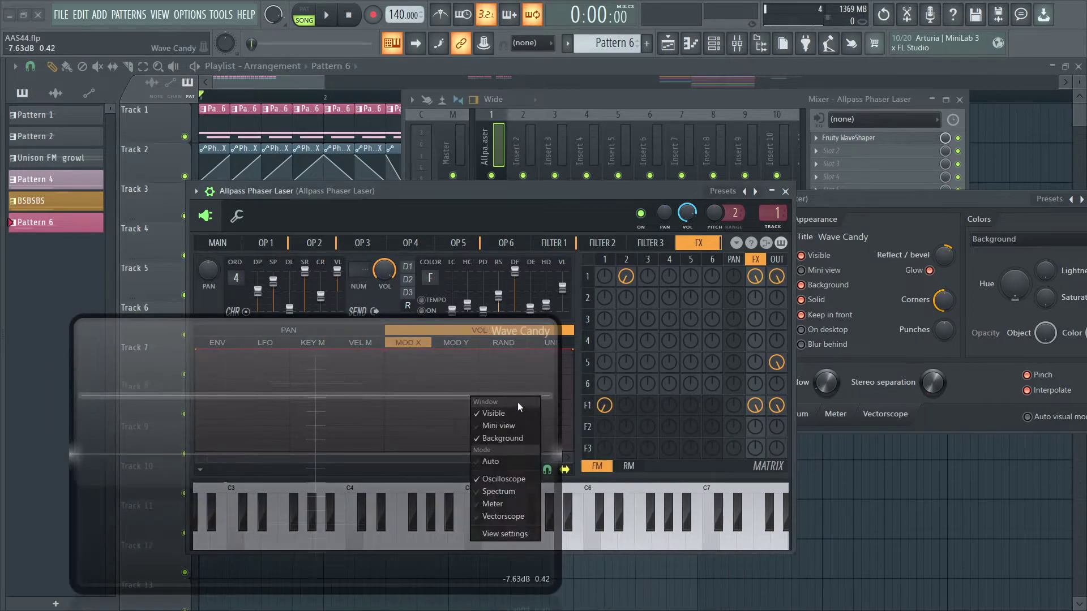
{"action": "left_click", "coordinate": [525, 412]}
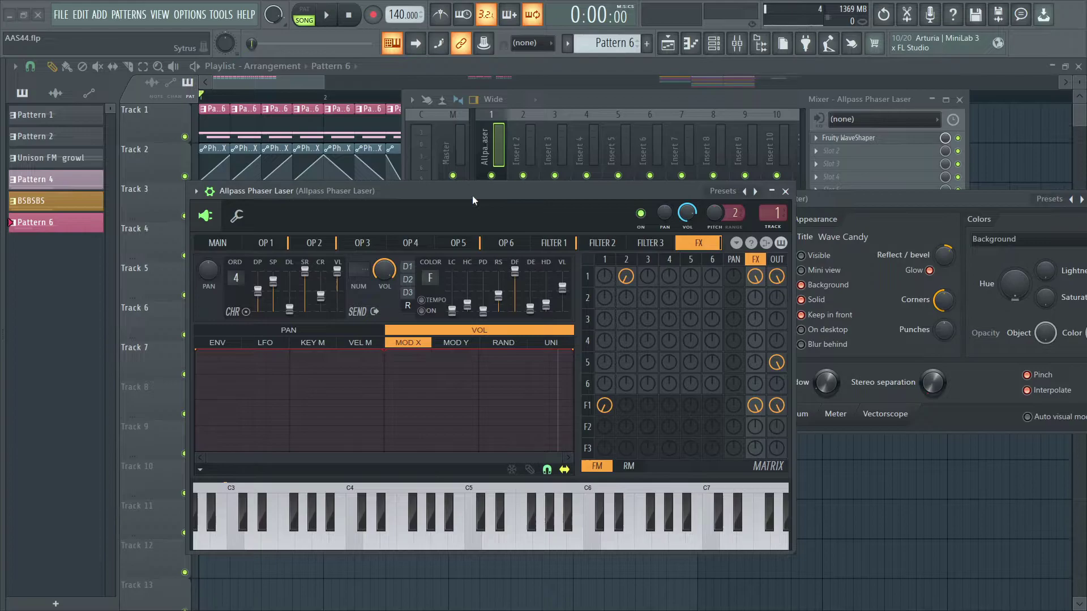
{"action": "left_click_drag", "start_coordinate": [472, 196], "coordinate": [441, 245]}
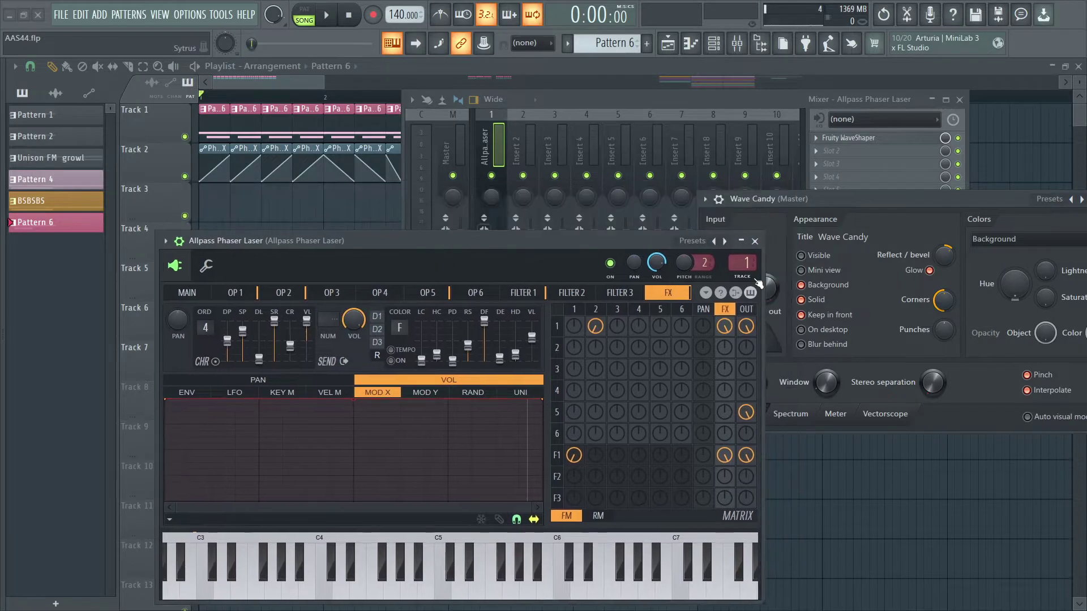
Audition the pattern with Filter 1's FX send muted, restore that send, and play again with operator 1's FX send muted
{"action": "right_click", "coordinate": [727, 454]}
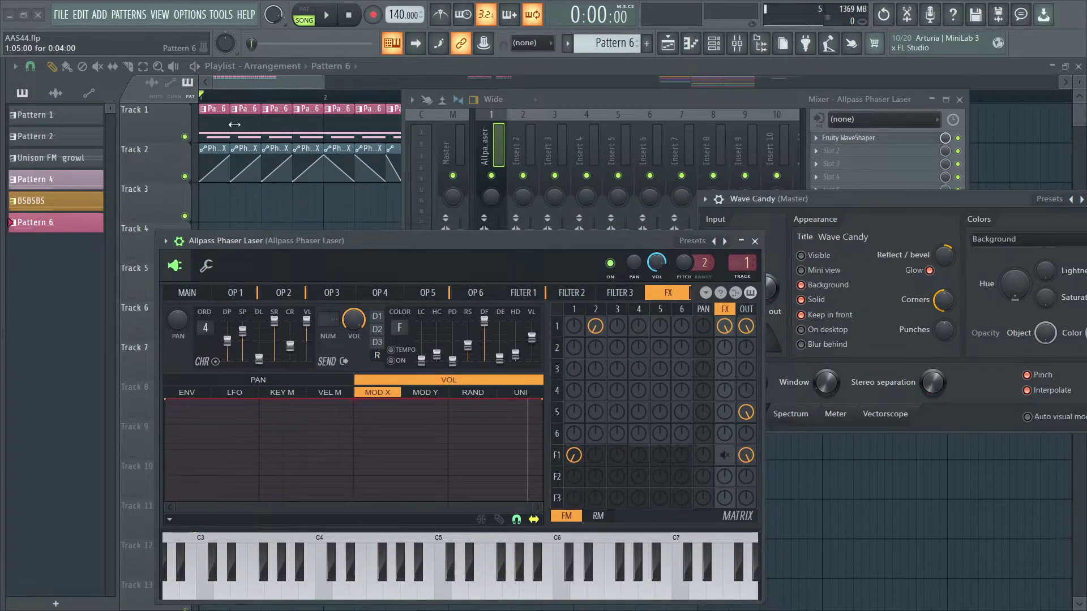
{"action": "key", "text": "space"}
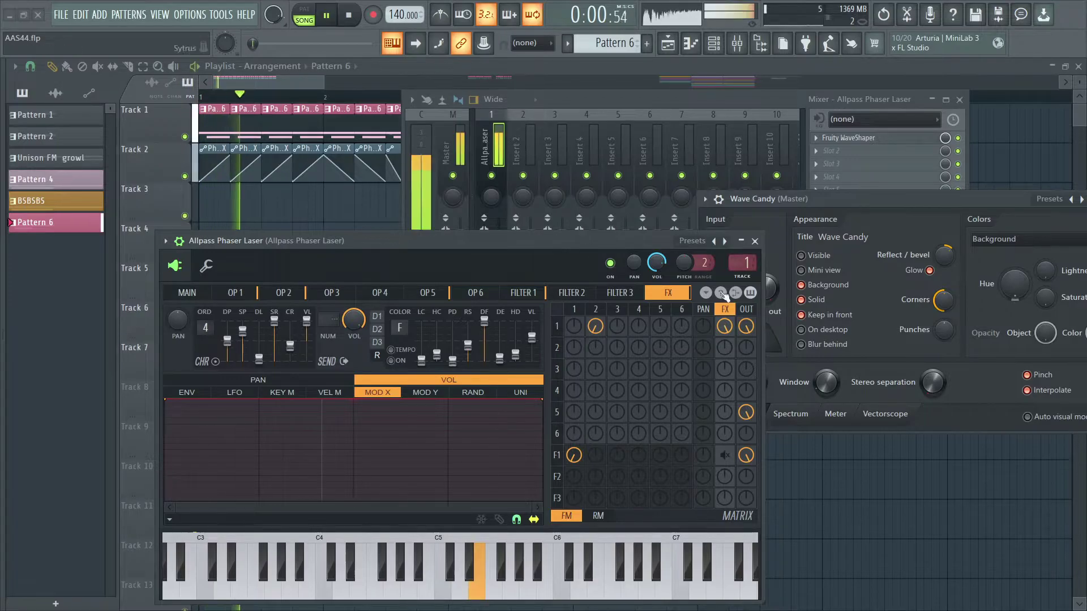
{"action": "key", "text": "space"}
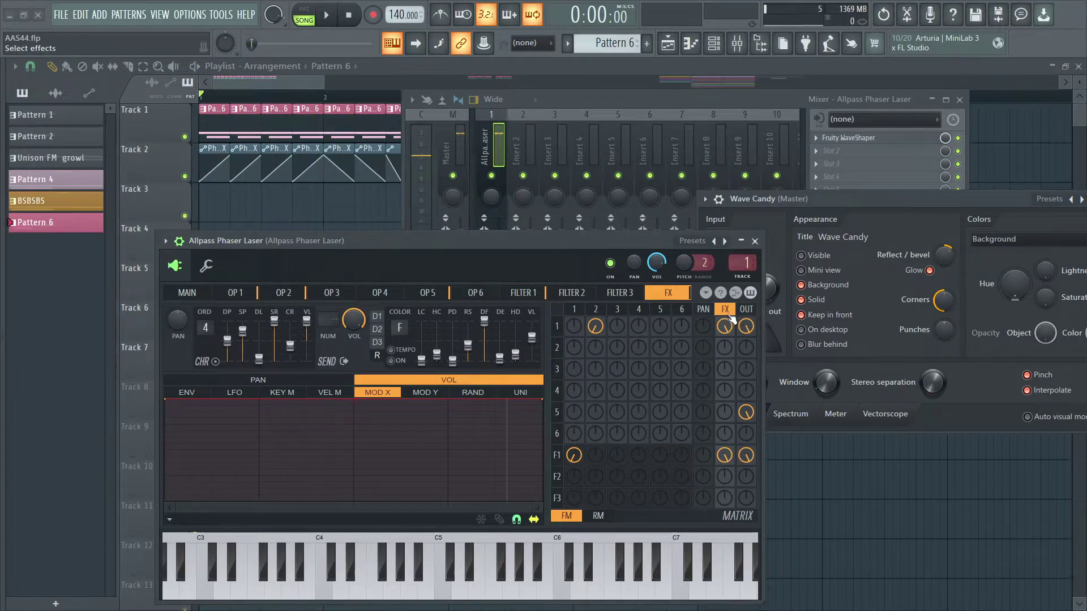
{"action": "key", "text": "space"}
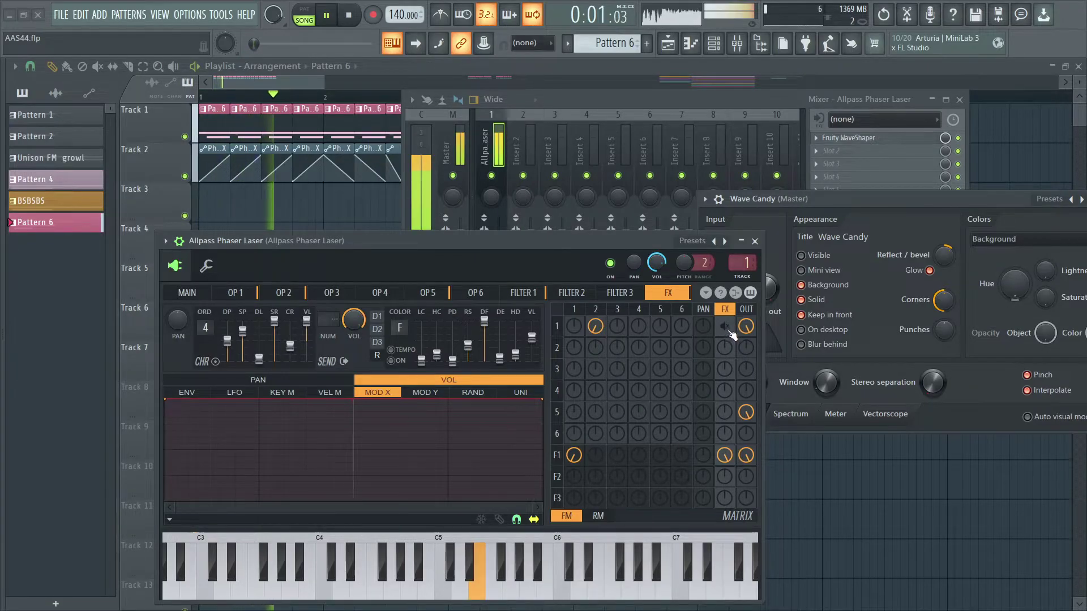
Audition the pattern with the FX sends of operator 1 and Filter 1 muted, and again with operator 1's feed into Filter 1 turned positive
{"action": "key", "text": "space"}
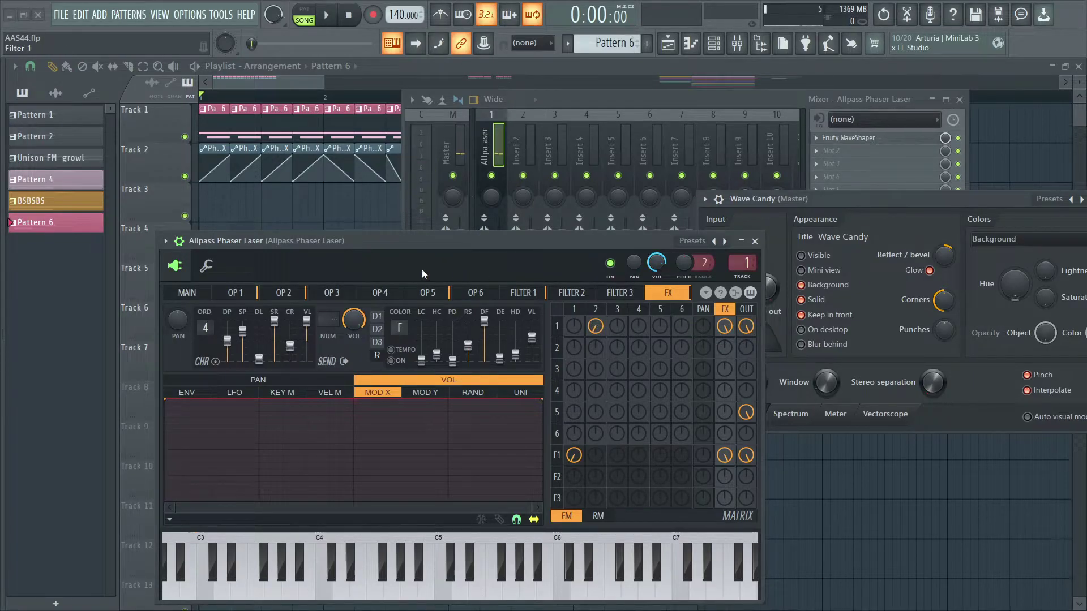
{"action": "key", "text": "space"}
{"action": "right_click", "coordinate": [728, 327]}
{"action": "right_click", "coordinate": [729, 456]}
{"action": "key", "text": "space"}
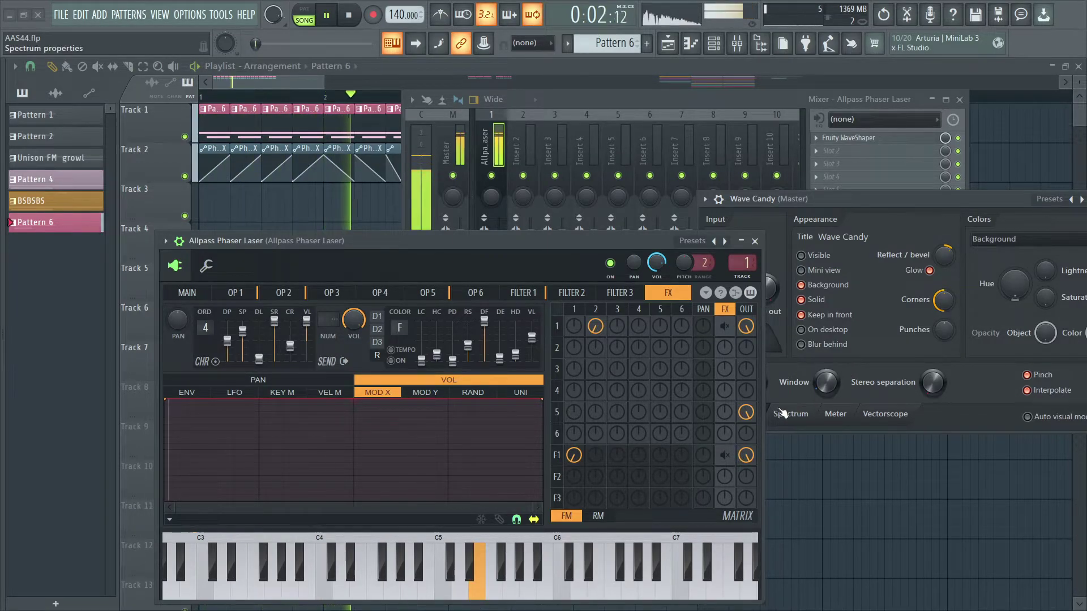
{"action": "key", "text": "space"}
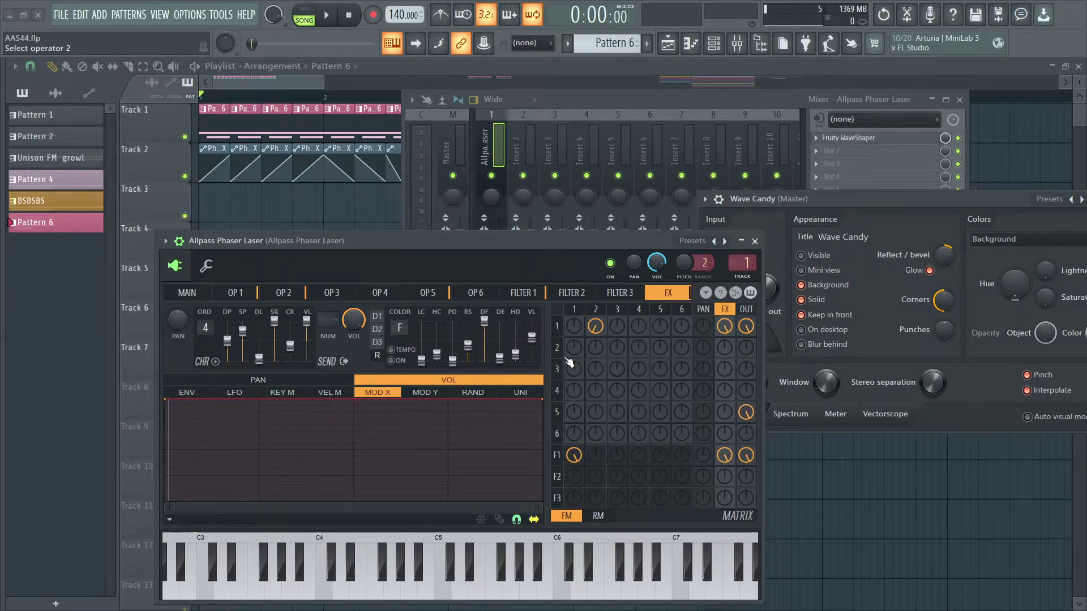
{"action": "key", "text": "space"}
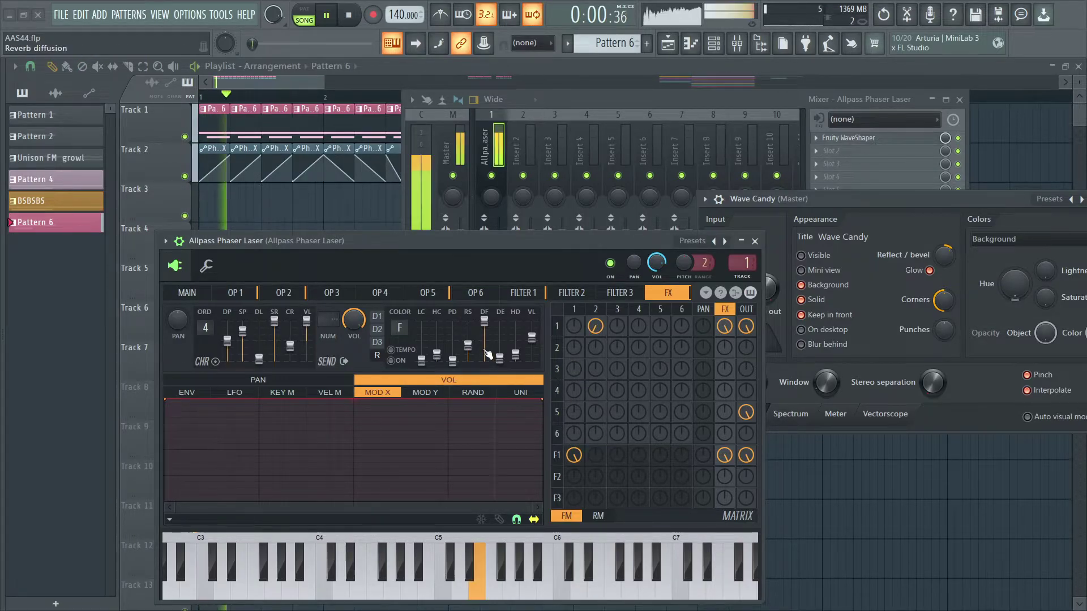
{"action": "key", "text": "space"}
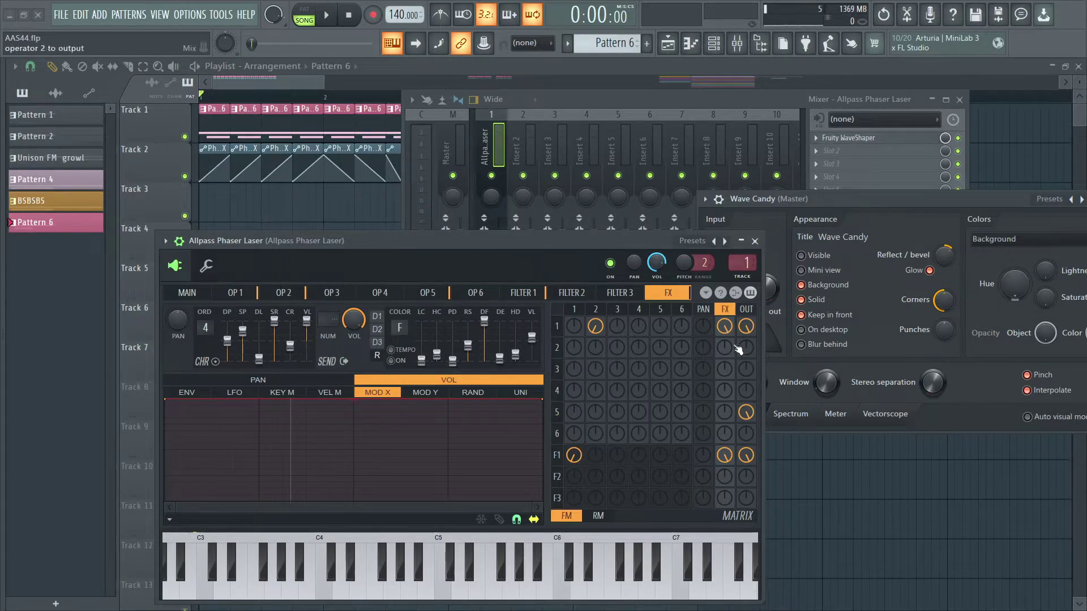
Reshape operator 2's oscillator waveform with its tension, skew and SN sliders while auditioning the sound
{"action": "left_click_drag", "start_coordinate": [470, 249], "coordinate": [487, 220]}
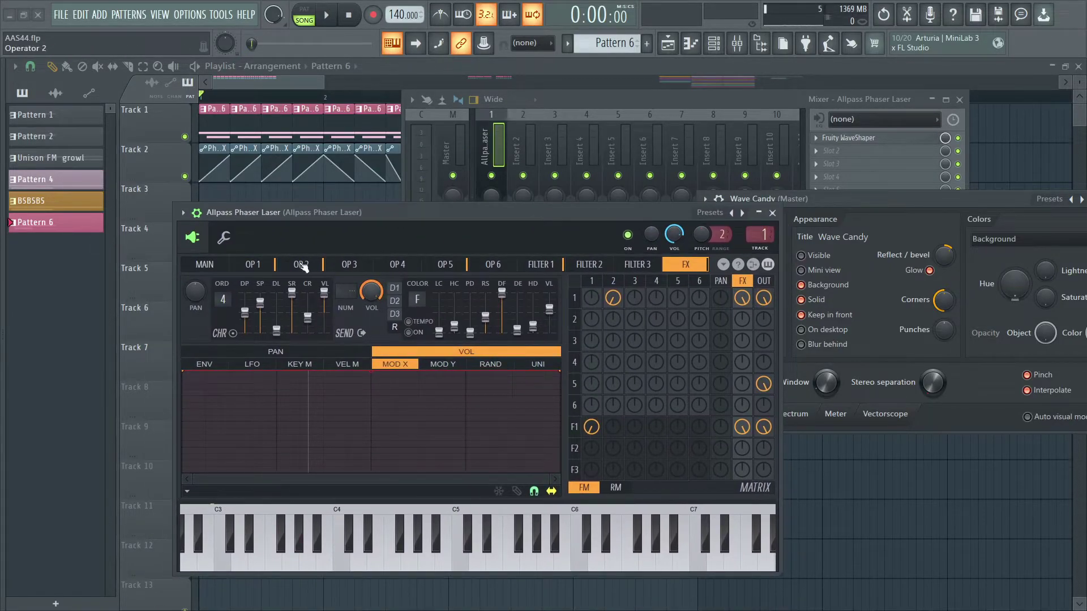
{"action": "left_click", "coordinate": [226, 265]}
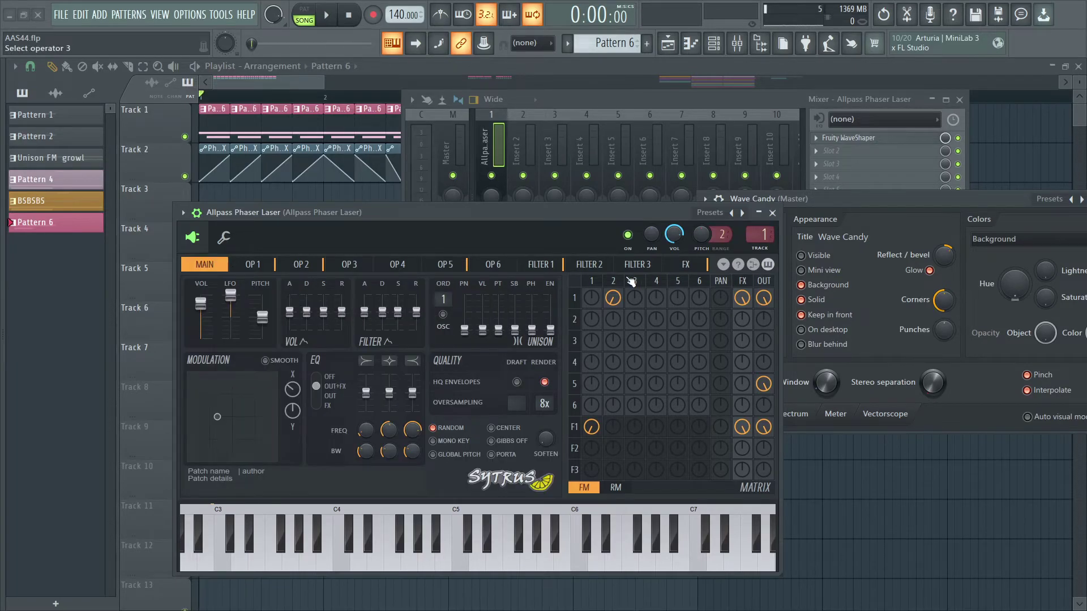
{"action": "left_click", "coordinate": [302, 266]}
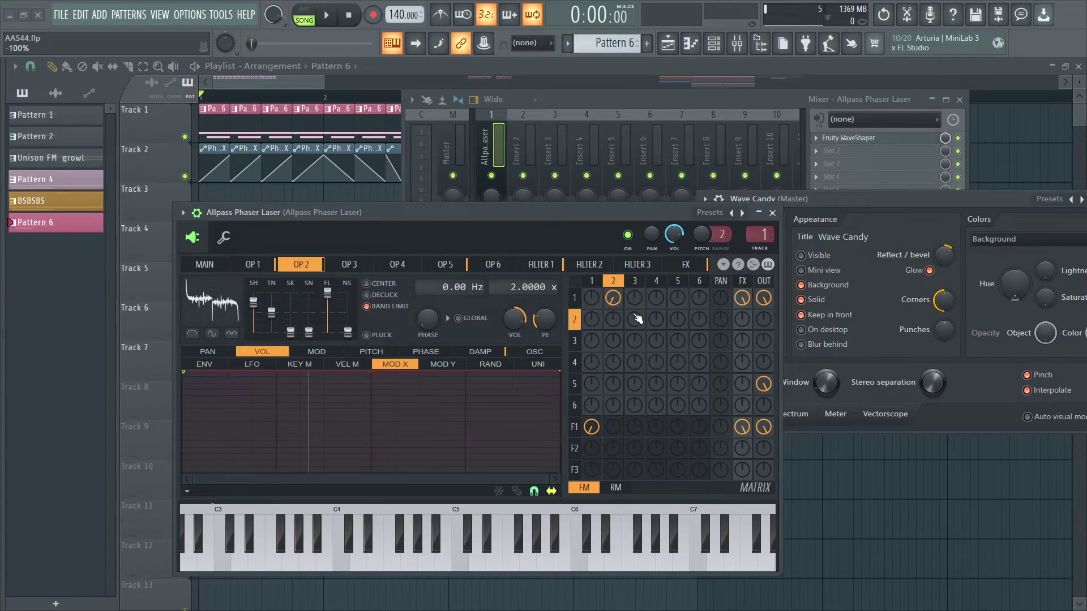
{"action": "left_click", "coordinate": [534, 352]}
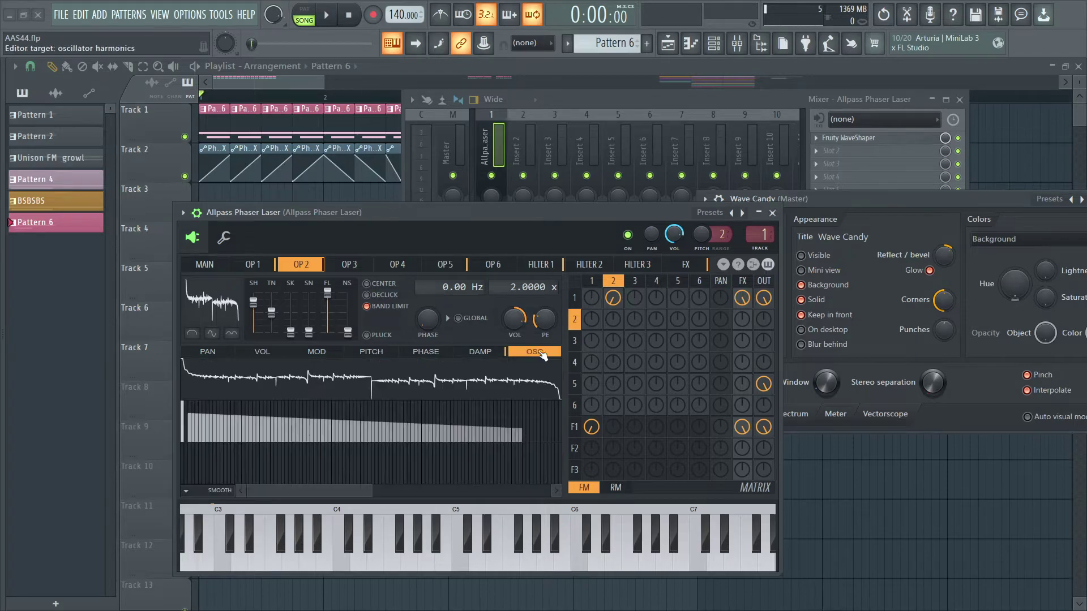
{"action": "key", "text": "space"}
{"action": "left_click_drag", "start_coordinate": [272, 312], "coordinate": [271, 298]}
{"action": "key", "text": "space"}
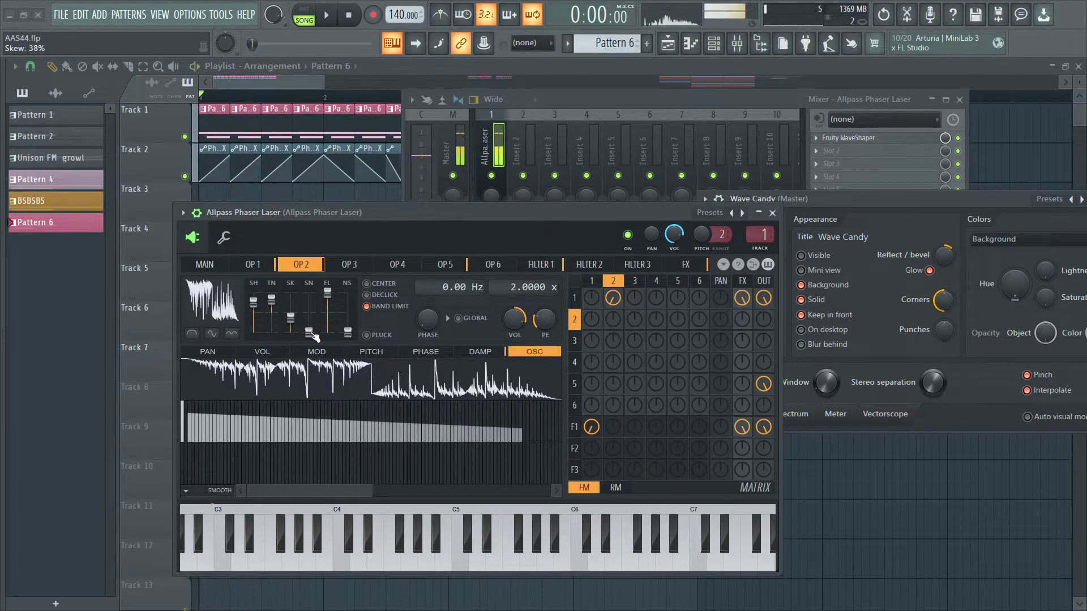
{"action": "key", "text": "space"}
{"action": "mouse_move", "coordinate": [308, 332]}
{"action": "left_mouse_down"}
{"action": "mouse_move", "coordinate": [309, 311]}
{"action": "mouse_move", "coordinate": [271, 316]}
{"action": "mouse_move", "coordinate": [291, 323]}
{"action": "left_mouse_up"}
{"action": "key", "text": "space"}
{"action": "key", "text": "space"}
Raise operator 3's modulation of operator 2 in the FM matrix and audition it
{"action": "key", "text": "space"}
{"action": "key", "text": "space"}
{"action": "key", "text": "space"}
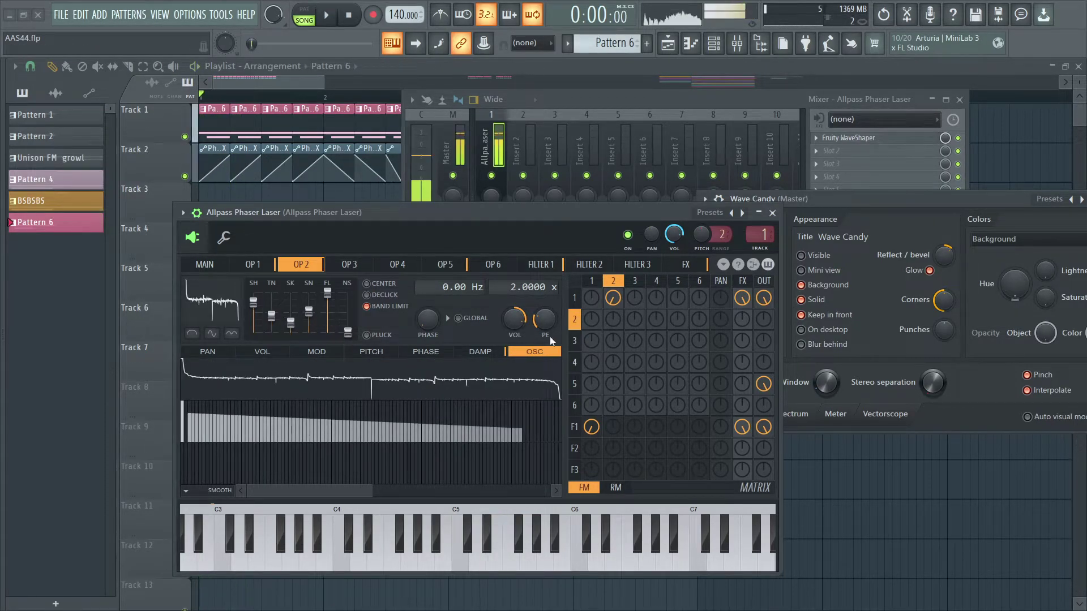
{"action": "key", "text": "space"}
{"action": "left_click_drag", "start_coordinate": [637, 322], "coordinate": [637, 306]}
{"action": "key", "text": "space"}
{"action": "key", "text": "space"}
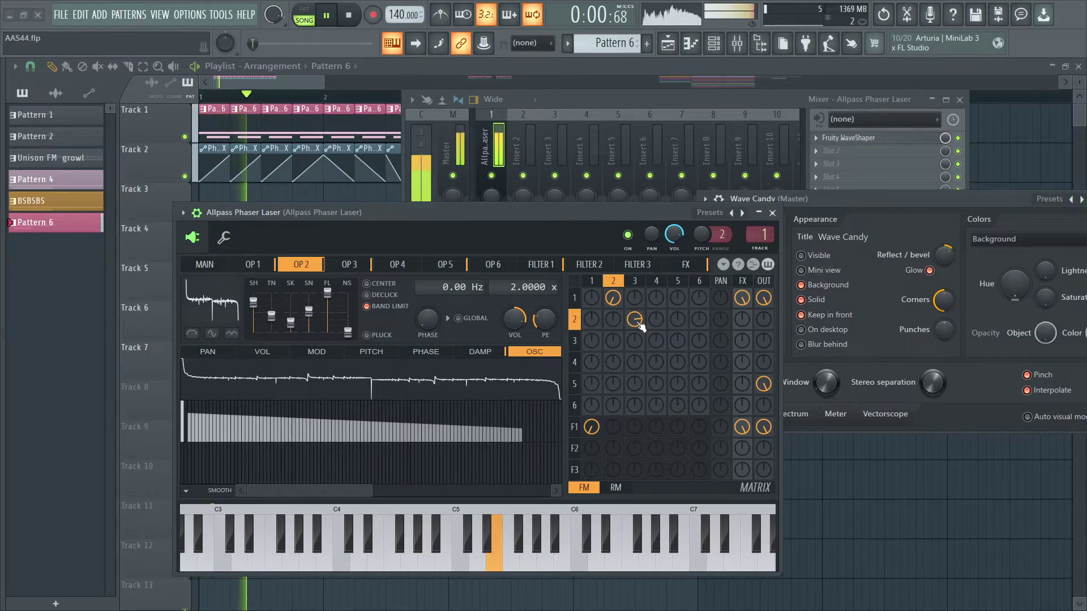
Change operator 3's oscillator to a band-limited sawtooth and audition it, checking operator 1's waveform along the way
{"action": "left_click", "coordinate": [349, 264]}
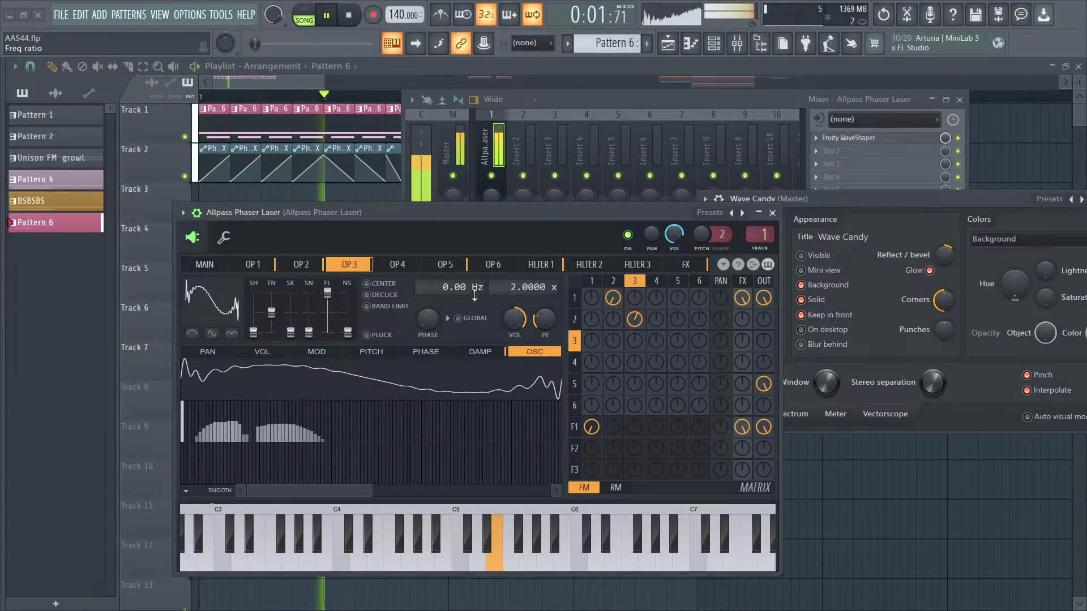
{"action": "key", "text": "space"}
{"action": "left_click", "coordinate": [214, 299]}
{"action": "left_click", "coordinate": [253, 318]}
{"action": "key", "text": "space"}
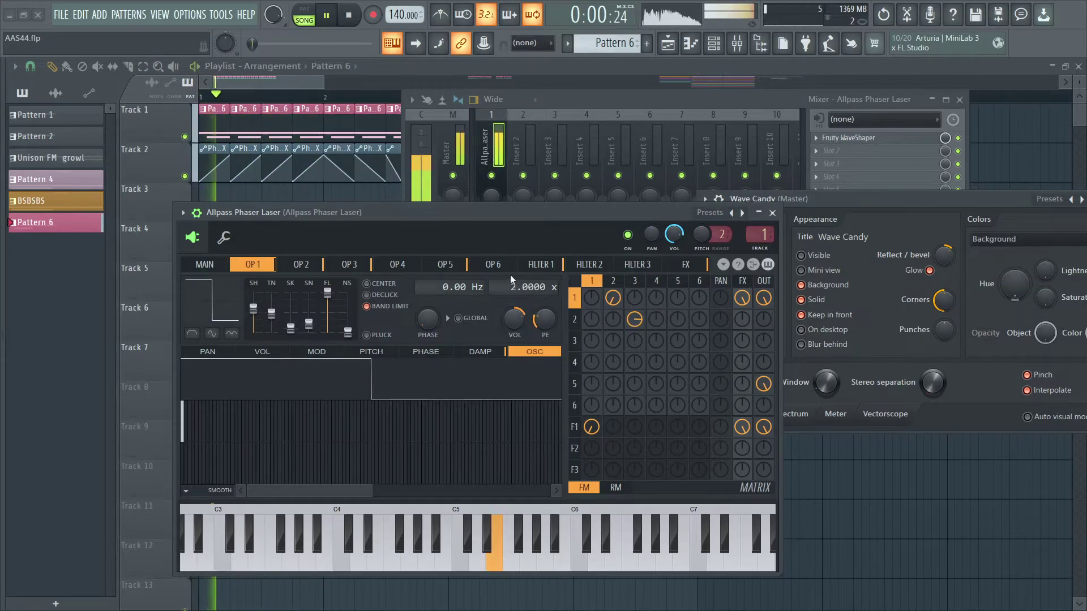
{"action": "key", "text": "space"}
Raise operator 3's frequency ratio to 16.0000 x and adjust its volume while auditioning
{"action": "key", "text": "space"}
{"action": "key", "text": "space"}
{"action": "left_click", "coordinate": [355, 268]}
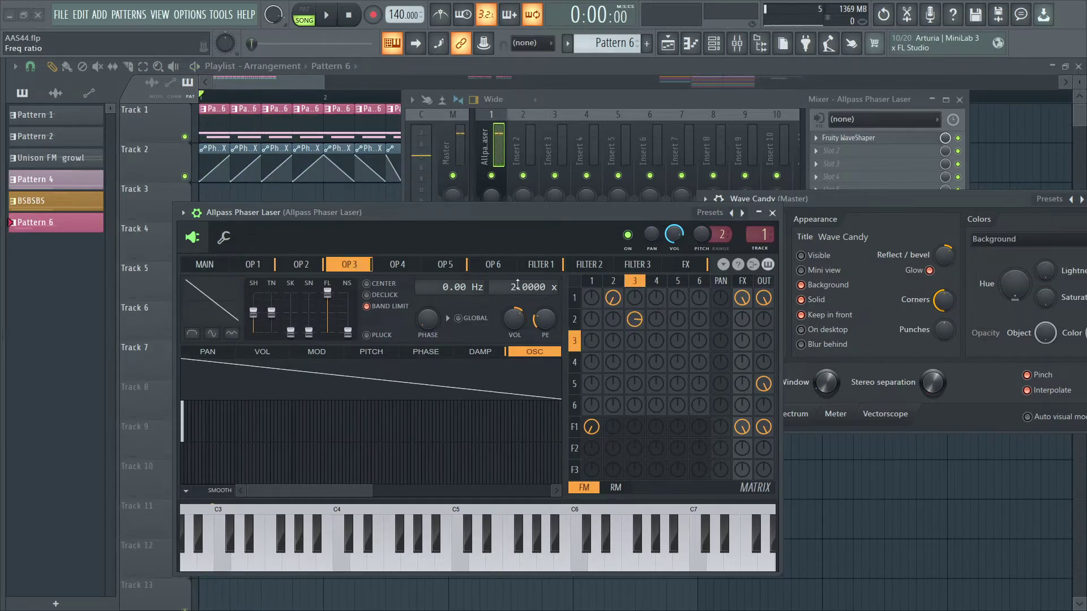
{"action": "left_click_drag", "start_coordinate": [516, 285], "coordinate": [517, 270]}
{"action": "key", "text": "space"}
{"action": "key", "text": "space"}
{"action": "key", "text": "space"}
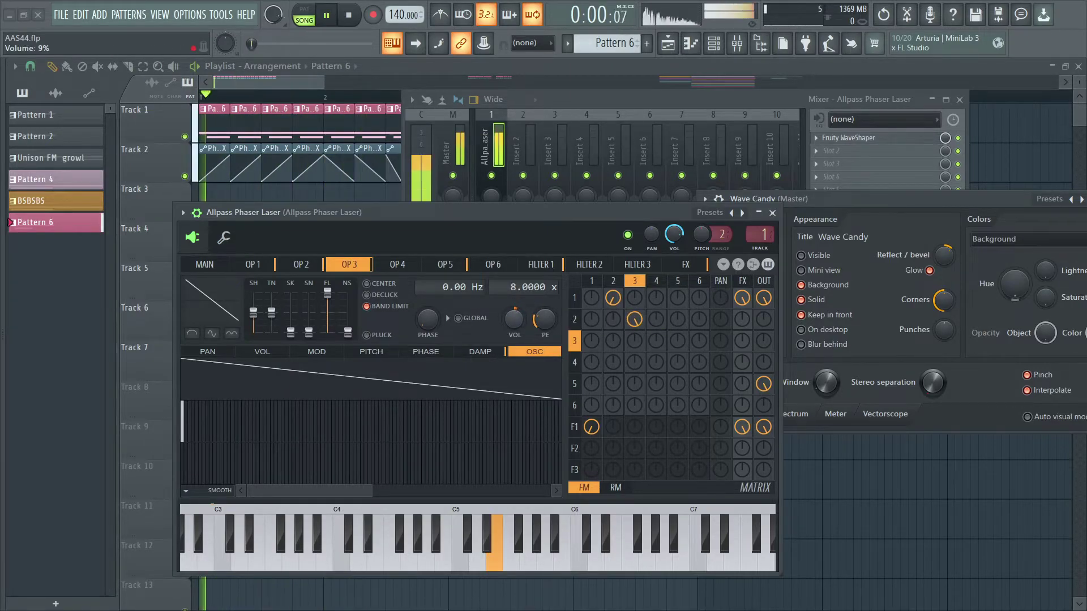
{"action": "scroll", "coordinate": [523, 287], "scroll_direction": "up", "scroll_amount": 8}
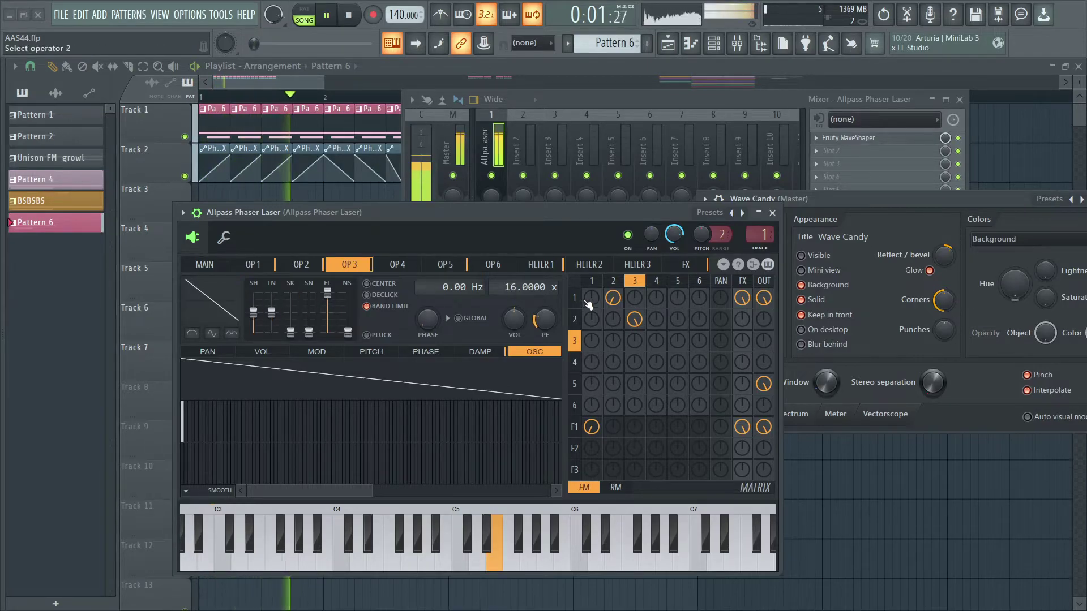
{"action": "left_click_drag", "start_coordinate": [504, 314], "coordinate": [504, 309]}
{"action": "key", "text": "space"}
{"action": "key", "text": "space"}
{"action": "key", "text": "space"}
Hide the mixer and move the synth window clear of the clips on the playlist's first two tracks
{"action": "key", "text": "F9"}
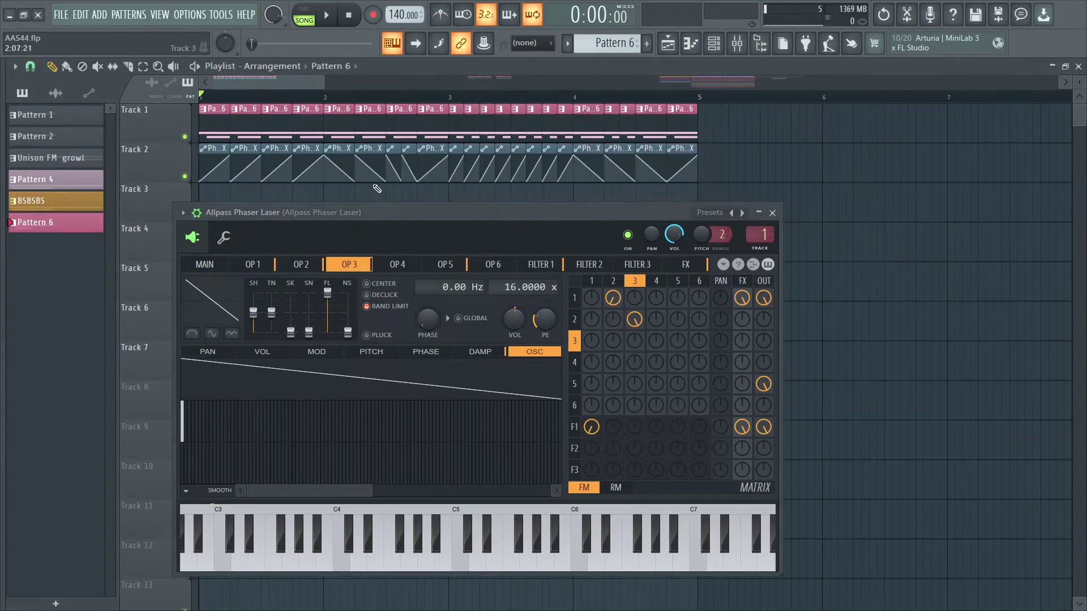
{"action": "left_click_drag", "start_coordinate": [385, 226], "coordinate": [421, 234]}
{"action": "scroll", "coordinate": [350, 80], "scroll_direction": "up", "scroll_amount": 5}
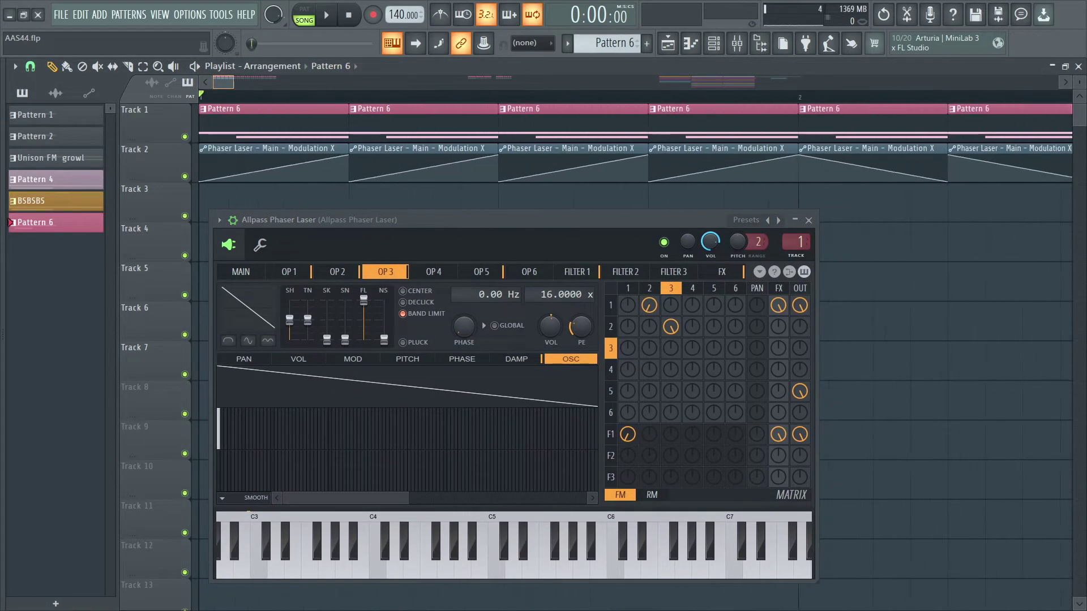
{"action": "scroll", "coordinate": [395, 79], "scroll_direction": "down", "scroll_amount": 2}
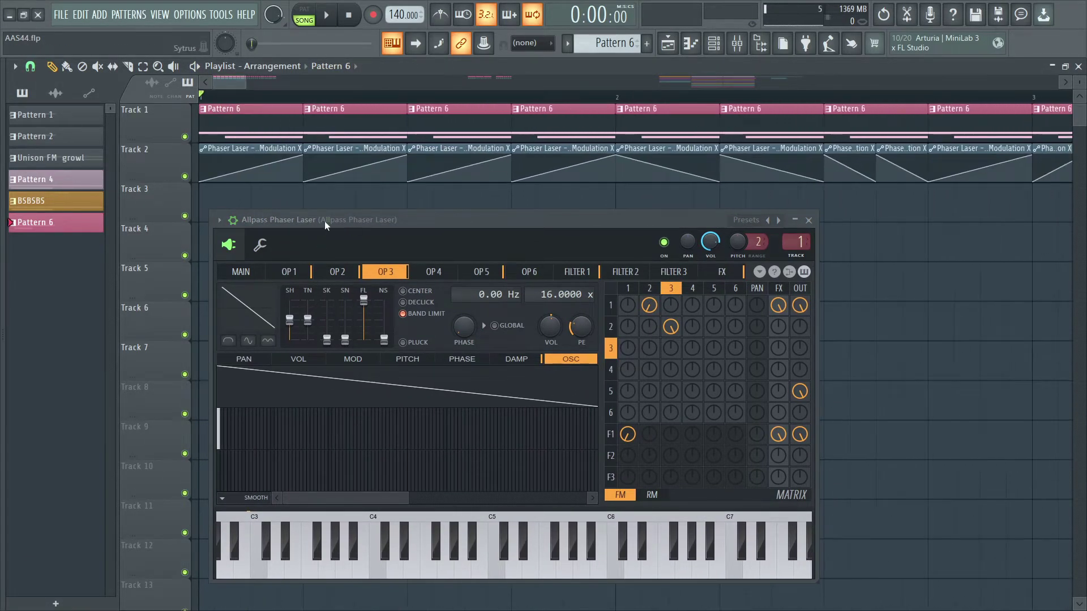
{"action": "left_click_drag", "start_coordinate": [324, 221], "coordinate": [371, 311]}
{"action": "scroll", "coordinate": [357, 79], "scroll_direction": "down", "scroll_amount": 1}
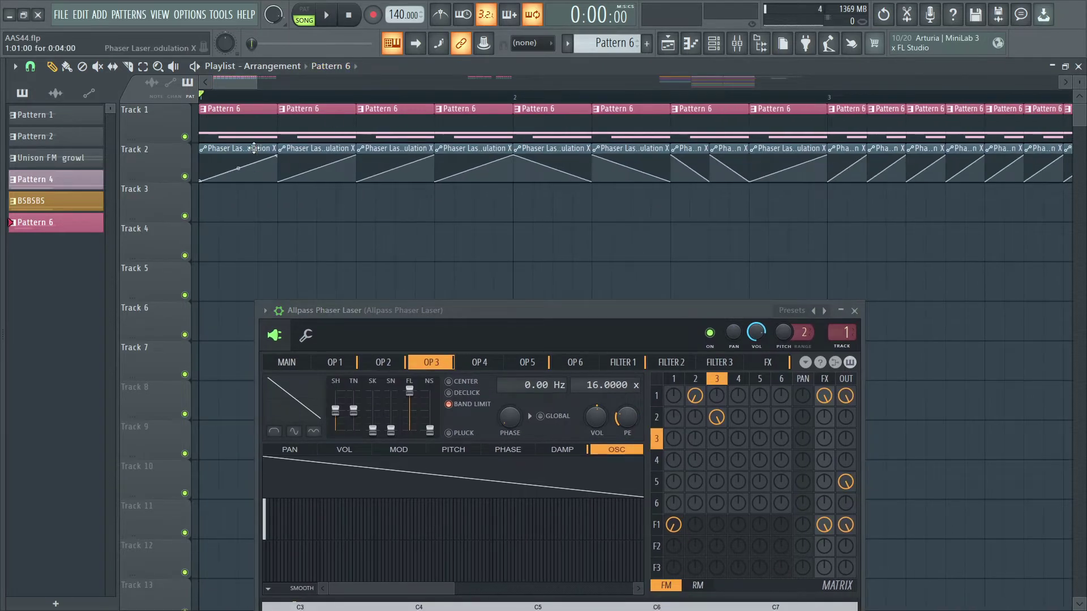
{"action": "left_click_drag", "start_coordinate": [253, 148], "coordinate": [227, 207]}
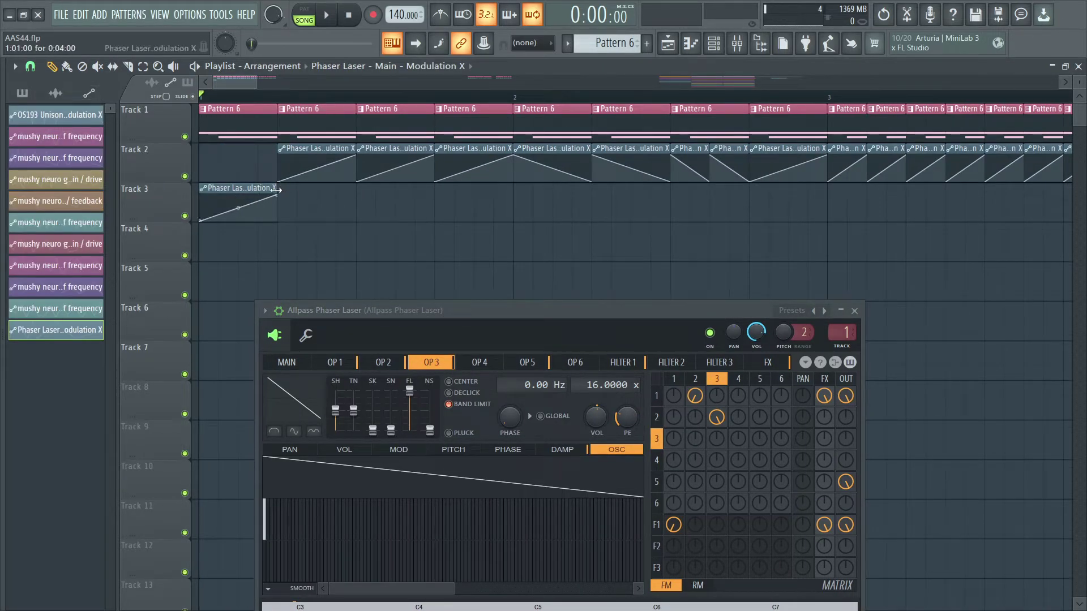
{"action": "key", "text": "ctrl+z"}
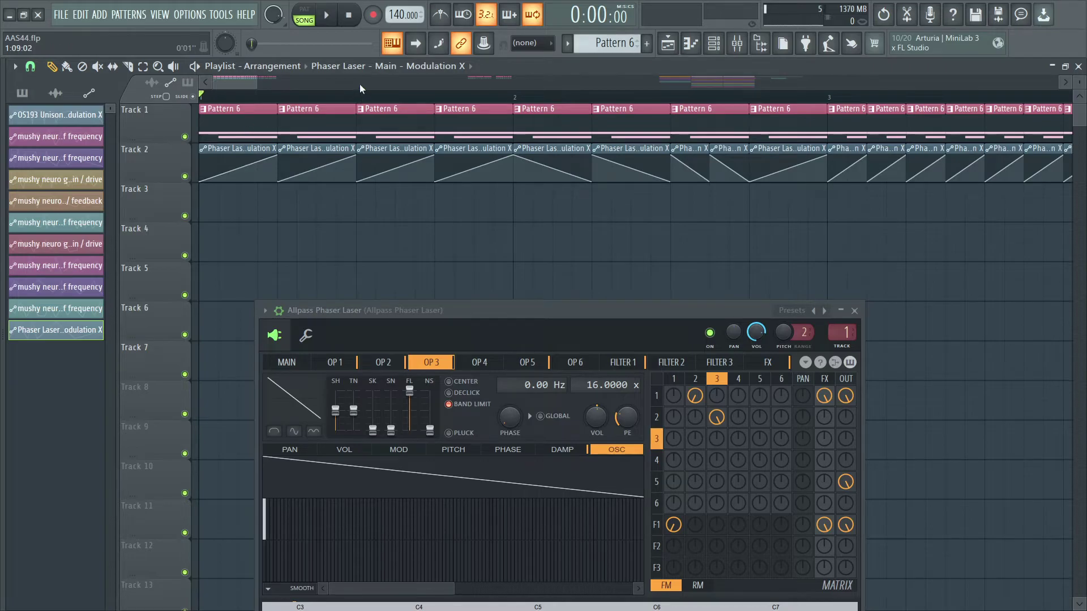
{"action": "scroll", "coordinate": [358, 83], "scroll_direction": "down", "scroll_amount": 6}
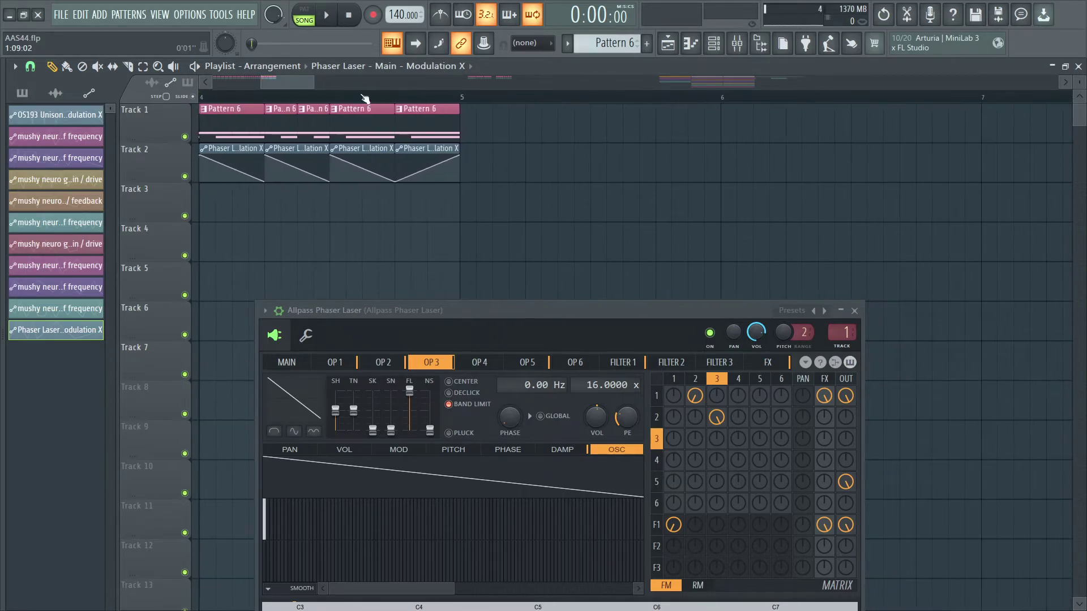
{"action": "mouse_move", "coordinate": [461, 148]}
{"action": "left_mouse_down"}
{"action": "mouse_move", "coordinate": [623, 152]}
{"action": "mouse_move", "coordinate": [460, 151]}
{"action": "left_mouse_up"}
{"action": "left_click", "coordinate": [468, 160]}
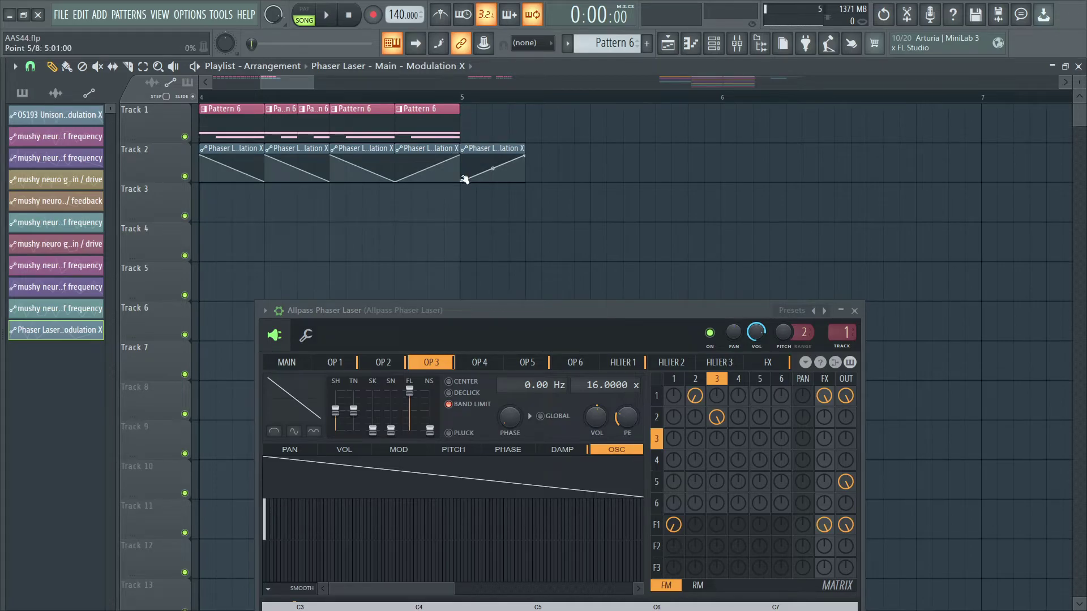
{"action": "right_click", "coordinate": [512, 148]}
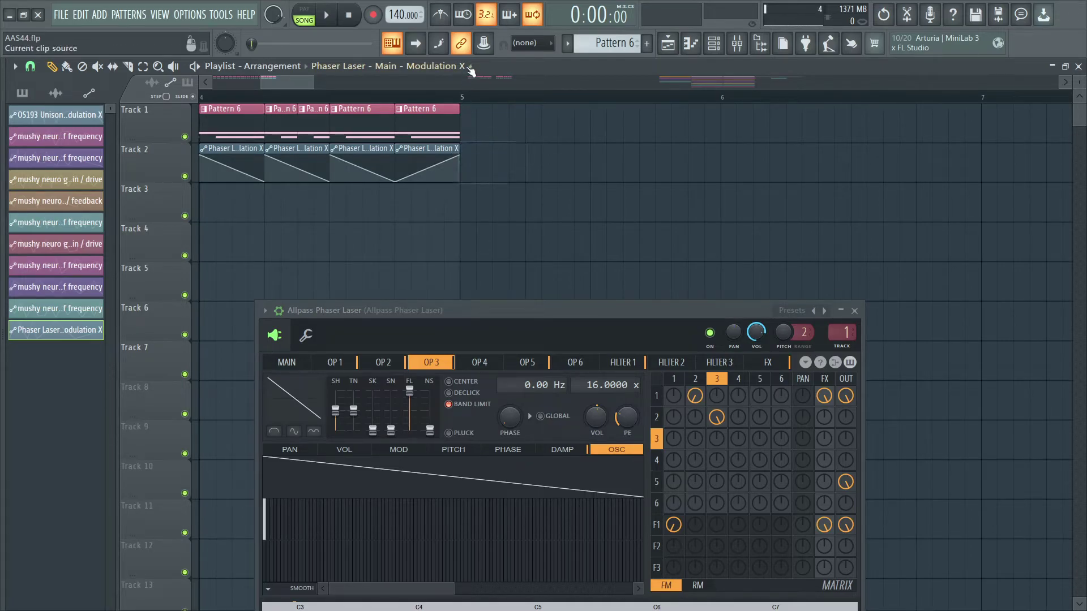
{"action": "scroll", "coordinate": [479, 94], "scroll_direction": "down", "scroll_amount": 4}
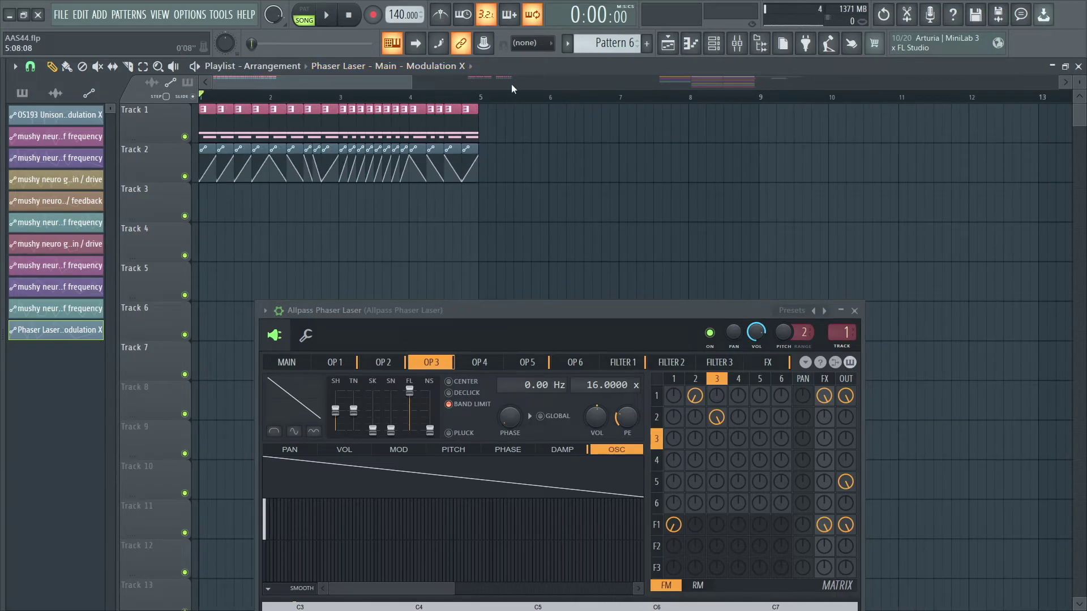
Extend the last Modulation X automation clip on Track 2 a little past the start of bar 5
{"action": "left_click", "coordinate": [488, 95]}
{"action": "scroll", "coordinate": [504, 90], "scroll_direction": "up", "scroll_amount": 5}
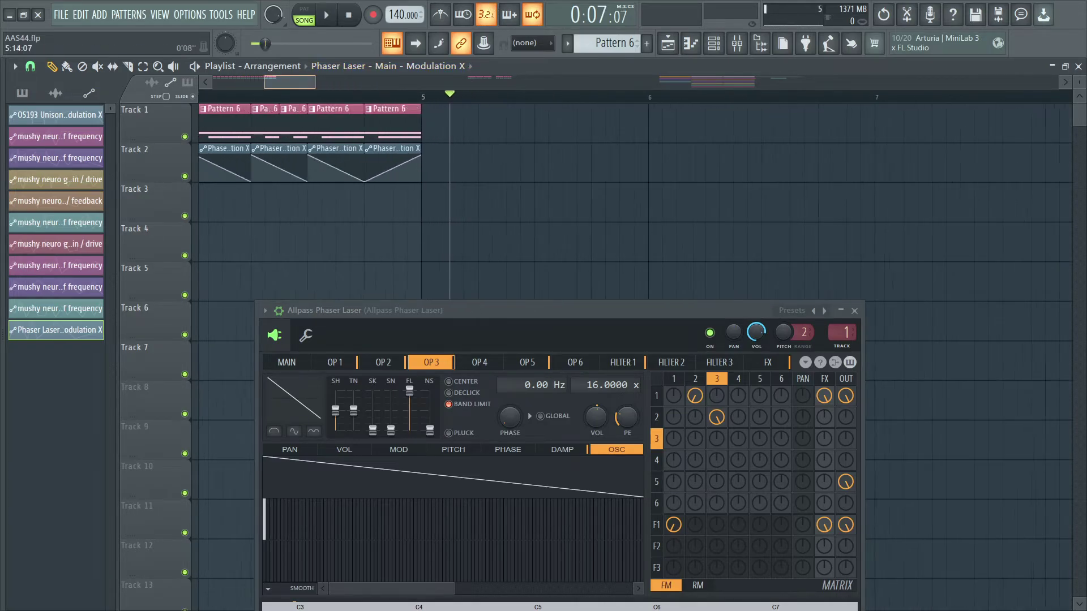
{"action": "left_click_drag", "start_coordinate": [396, 148], "coordinate": [417, 148]}
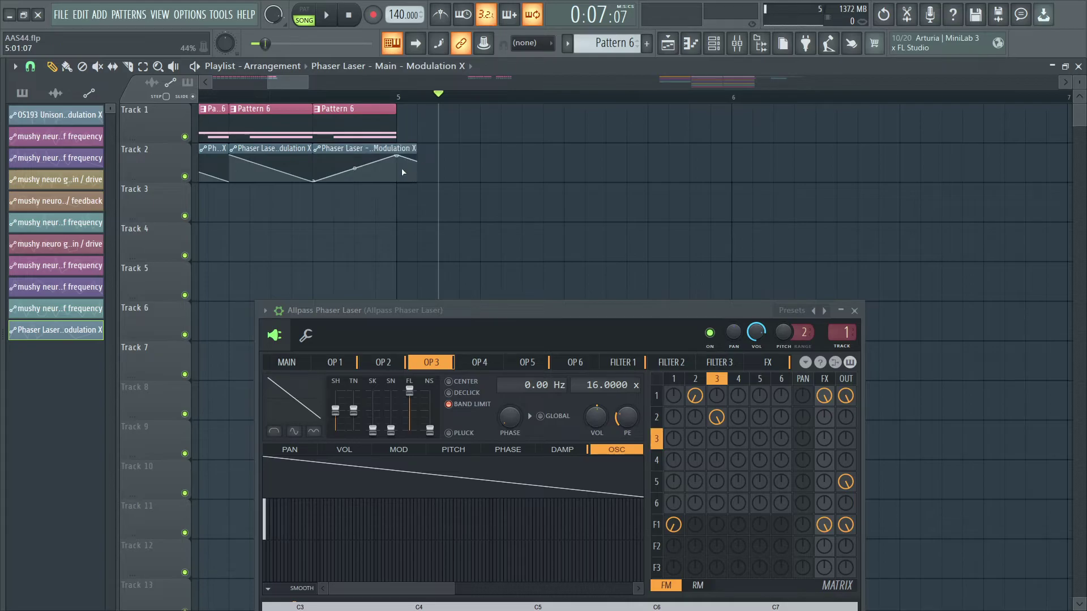
{"action": "scroll", "coordinate": [453, 85], "scroll_direction": "up", "scroll_amount": 3}
{"action": "scroll", "coordinate": [548, 120], "scroll_direction": "left", "scroll_amount": 2}
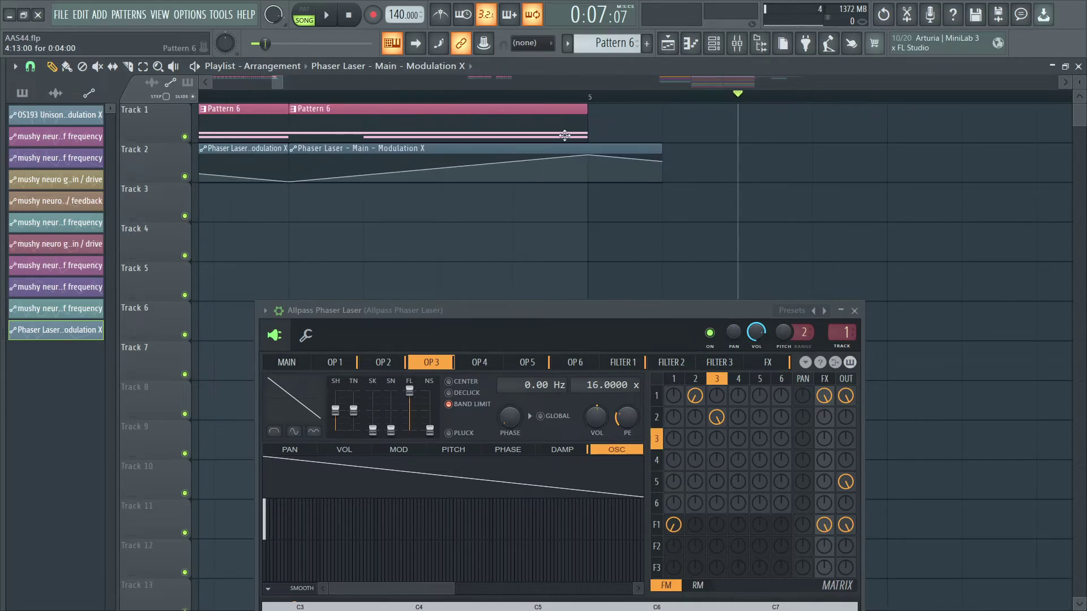
Make the Modulation X automation fall vertically to 0% at 5:01:00 and trim the last clip back to bar 5
{"action": "left_click_drag", "start_coordinate": [588, 155], "coordinate": [595, 171]}
{"action": "right_click", "coordinate": [589, 171]}
{"action": "left_click", "coordinate": [605, 190]}
{"action": "key", "text": "ctrl+z"}
{"action": "key", "text": "ctrl+z"}
{"action": "left_click_drag", "start_coordinate": [586, 153], "coordinate": [596, 186]}
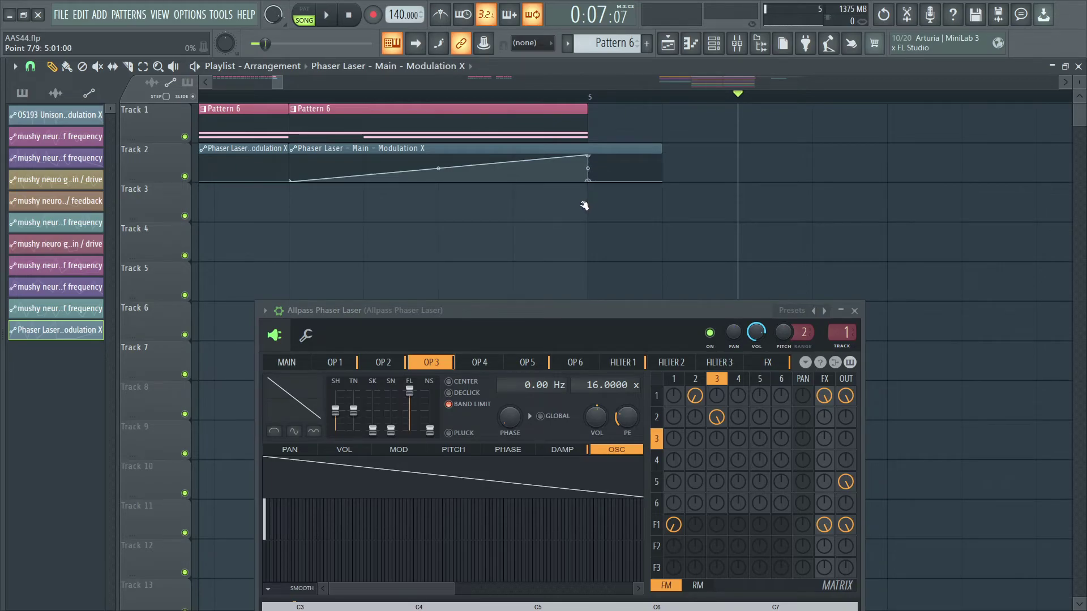
{"action": "left_click_drag", "start_coordinate": [593, 205], "coordinate": [546, 251]}
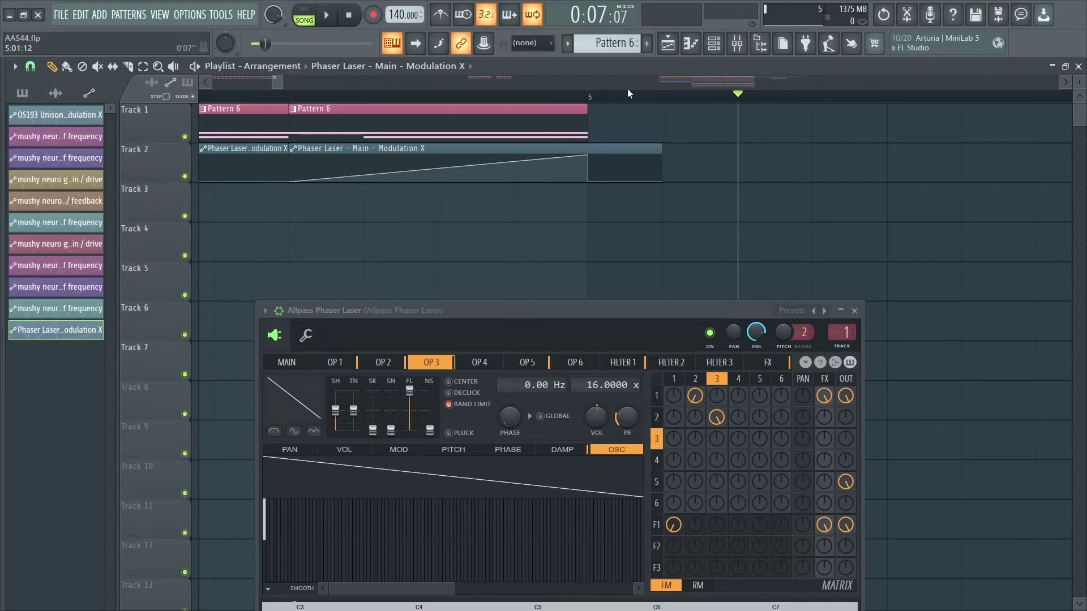
{"action": "scroll", "coordinate": [627, 89], "scroll_direction": "down", "scroll_amount": 3}
{"action": "left_click_drag", "start_coordinate": [521, 147], "coordinate": [496, 156]}
Move the synth window up and mute operator 3's modulation of operator 2 and operator 2's modulation of operator 1
{"action": "left_click_drag", "start_coordinate": [540, 309], "coordinate": [501, 202]}
{"action": "scroll", "coordinate": [533, 78], "scroll_direction": "down", "scroll_amount": 3}
{"action": "left_click", "coordinate": [309, 256]}
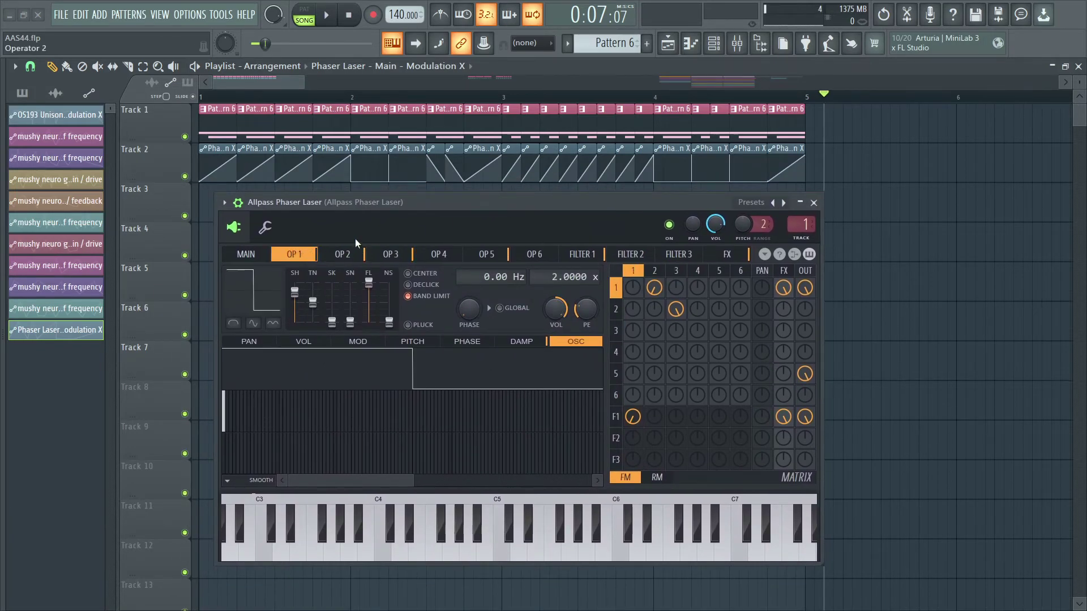
{"action": "left_click", "coordinate": [356, 255]}
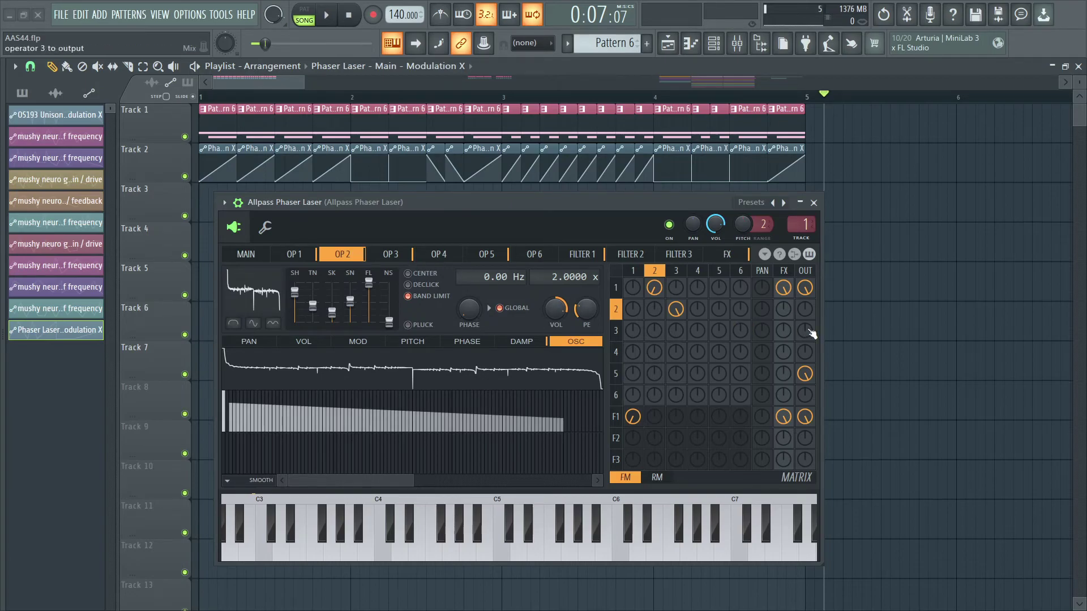
{"action": "left_click", "coordinate": [675, 309]}
{"action": "left_click", "coordinate": [654, 288]}
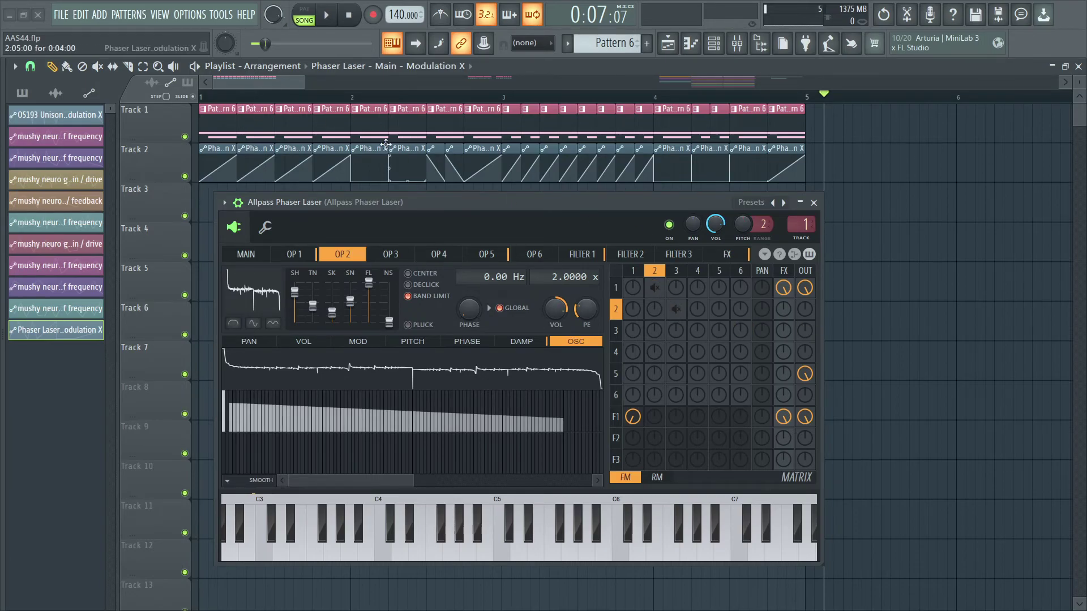
Undo the muting of the two operator modulations in the matrix and the last point moves in the Modulation X automation
{"action": "scroll", "coordinate": [474, 76], "scroll_direction": "down", "scroll_amount": 2}
{"action": "key", "text": "ctrl+z"}
{"action": "key", "text": "ctrl+z"}
{"action": "key", "text": "ctrl+z"}
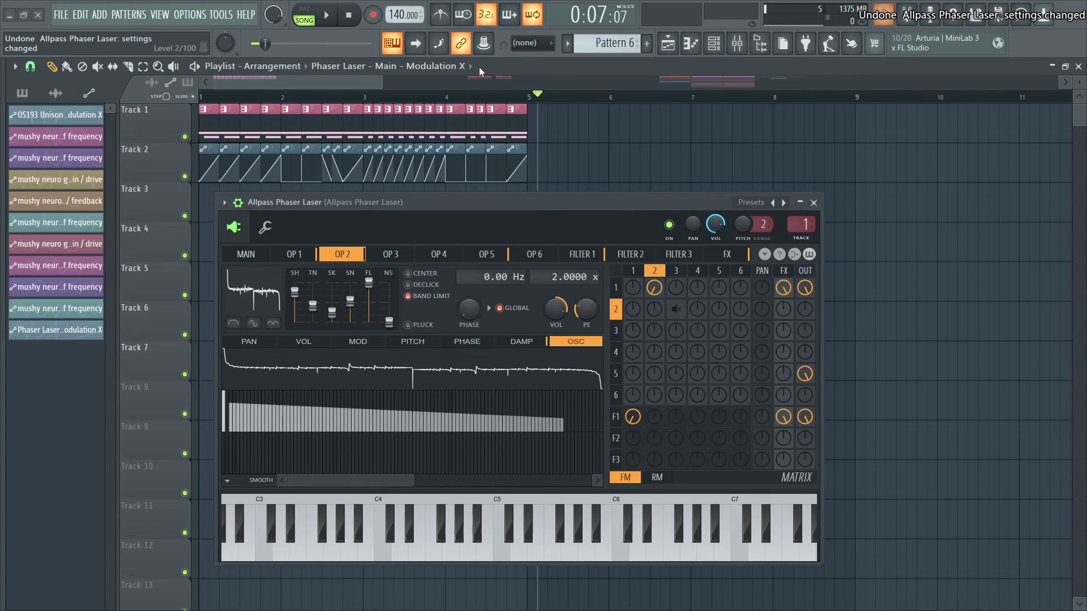
{"action": "key", "text": "ctrl+z"}
{"action": "key", "text": "ctrl+z"}
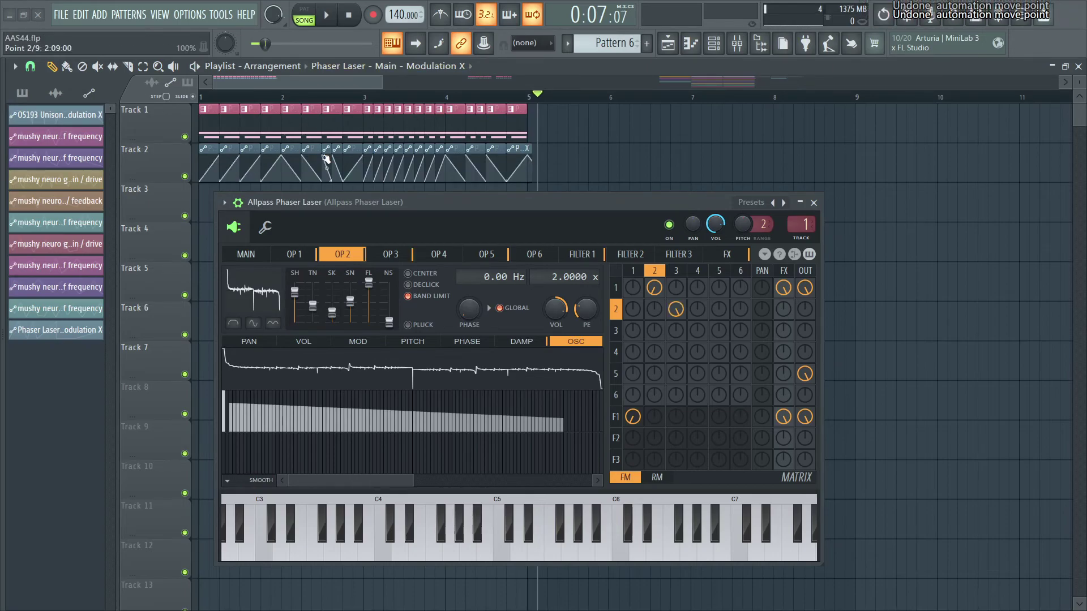
Turn off the Global phase option on operator 1 and play the song from the beginning to hear the effect
{"action": "left_click", "coordinate": [313, 262]}
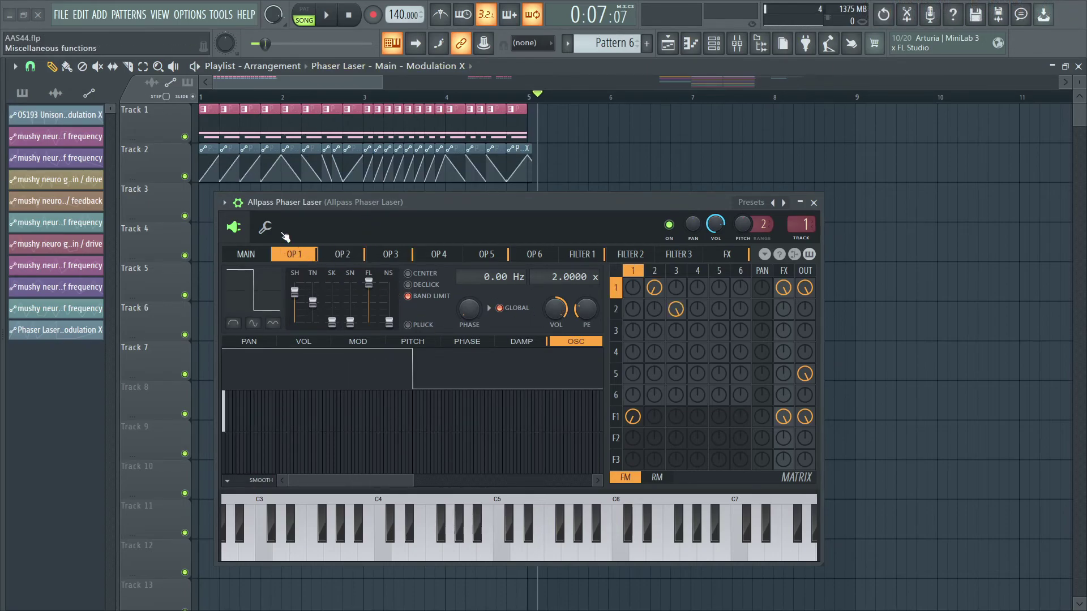
{"action": "left_click", "coordinate": [223, 97]}
{"action": "key", "text": "space"}
{"action": "left_click", "coordinate": [518, 310]}
{"action": "key", "text": "space"}
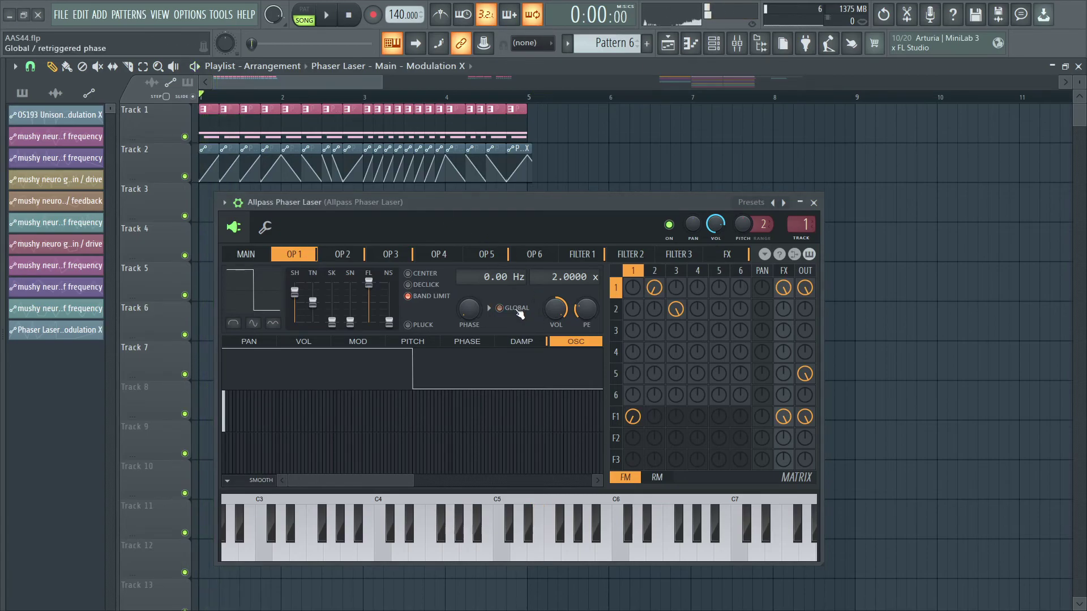
{"action": "key", "text": "space"}
Turn off the Global phase option on operator 2 and briefly play the song
{"action": "key", "text": "space"}
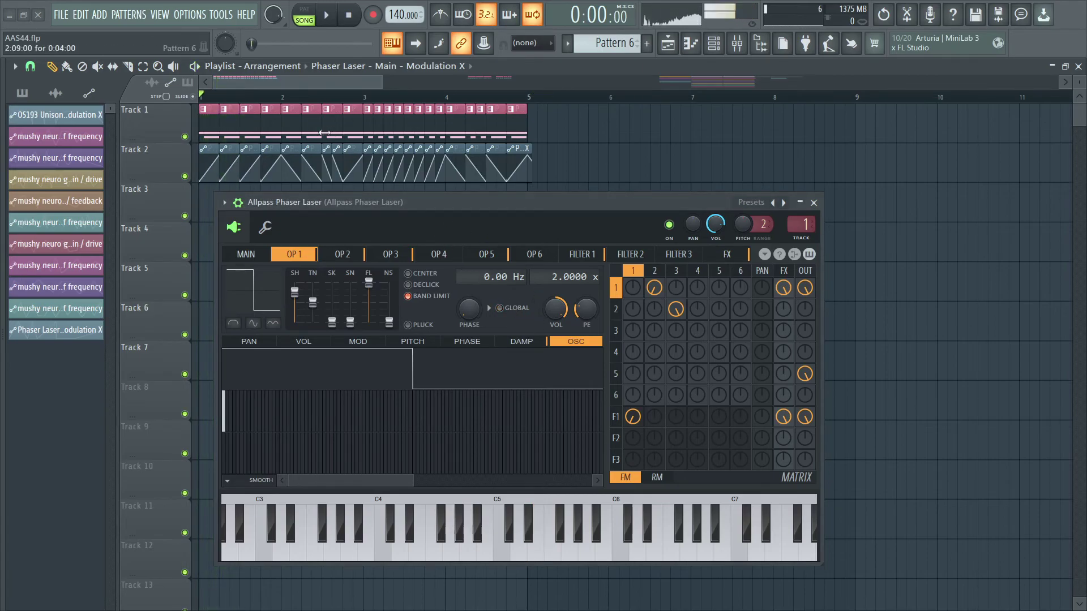
{"action": "left_click", "coordinate": [354, 255]}
{"action": "key", "text": "space"}
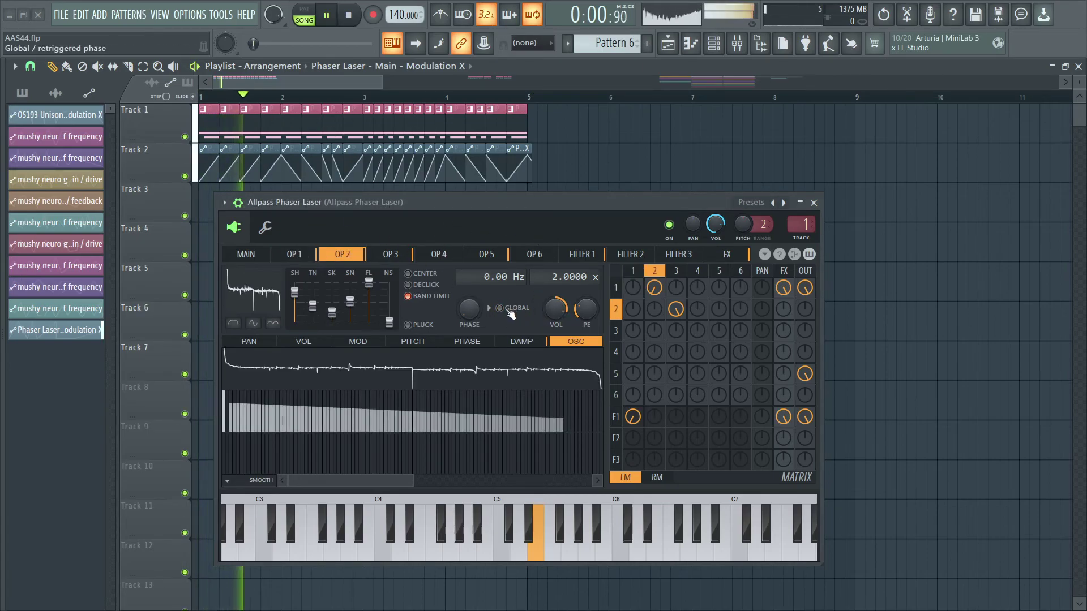
Turn operator 1's Global phase option back on and replay the start of the song
{"action": "key", "text": "space"}
{"action": "left_click", "coordinate": [297, 255]}
{"action": "left_click", "coordinate": [513, 310]}
{"action": "key", "text": "space"}
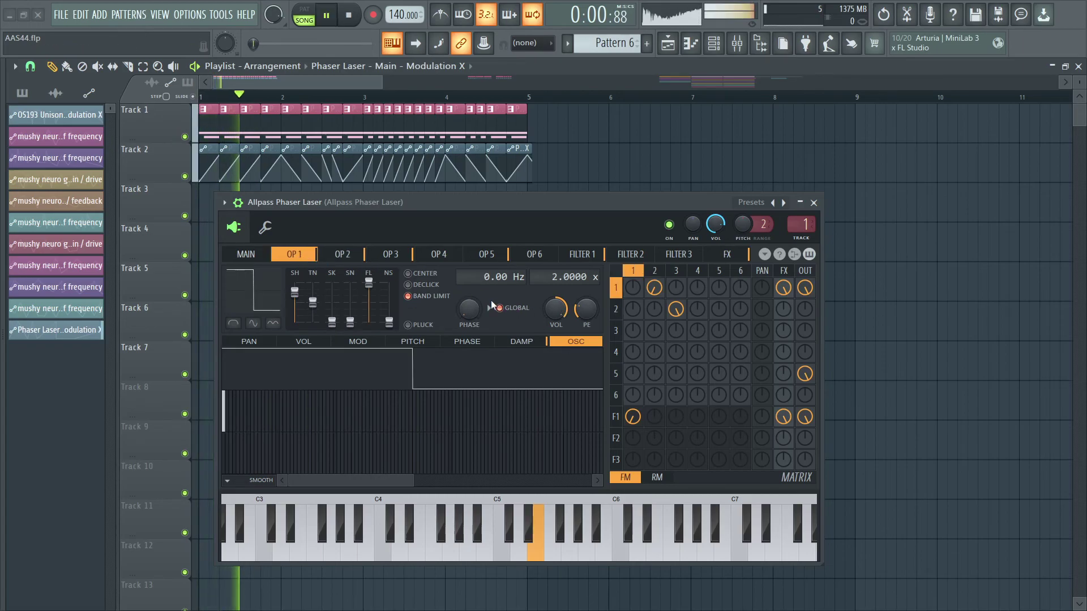
Mute operator 3's modulation of operator 2 in the matrix and audition the song with operator 2's settings open
{"action": "key", "text": "space"}
{"action": "left_click", "coordinate": [391, 255]}
{"action": "right_click", "coordinate": [674, 310]}
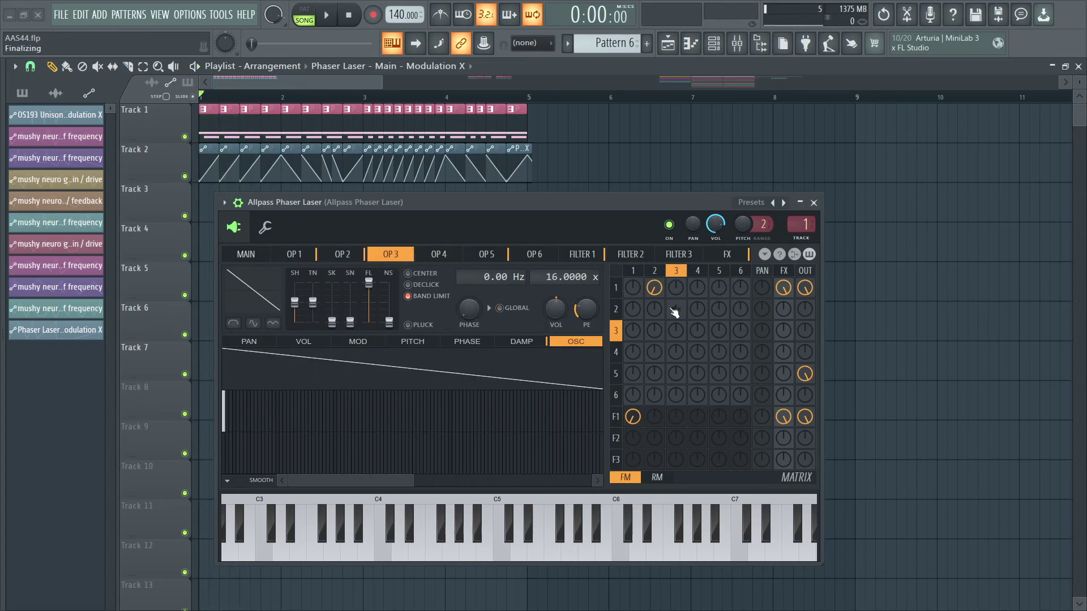
{"action": "key", "text": "space"}
{"action": "left_click", "coordinate": [342, 254]}
Compare playback with operator 1's Global phase option switched off and back on
{"action": "key", "text": "space"}
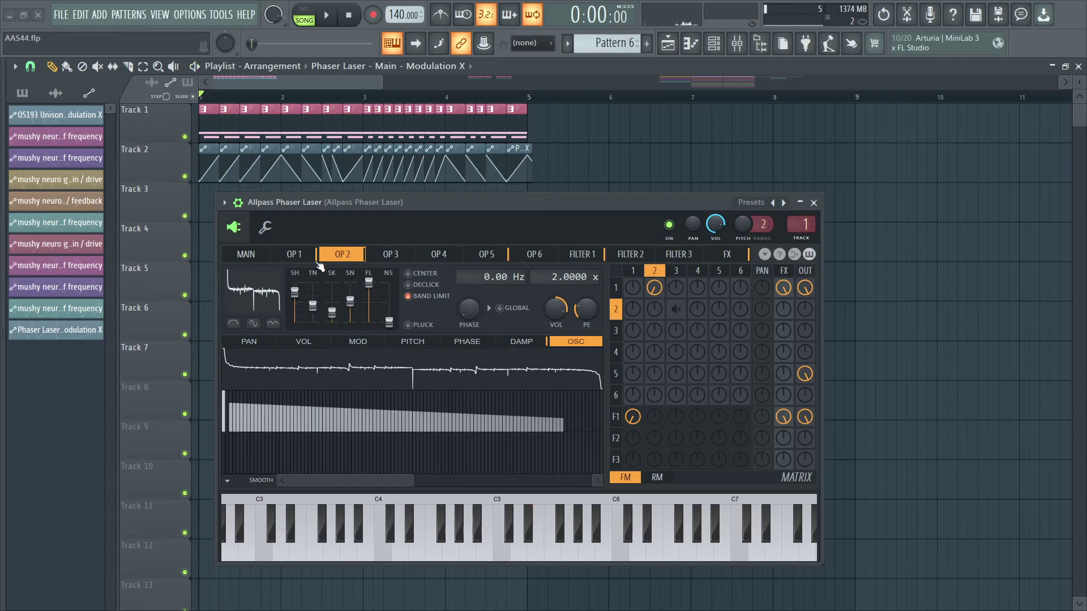
{"action": "left_click", "coordinate": [303, 256]}
{"action": "left_click", "coordinate": [498, 307]}
{"action": "key", "text": "space"}
Turn operator 2's Global phase option back on and play the song from the start
{"action": "key", "text": "space"}
{"action": "left_click", "coordinate": [513, 310]}
{"action": "key", "text": "space"}
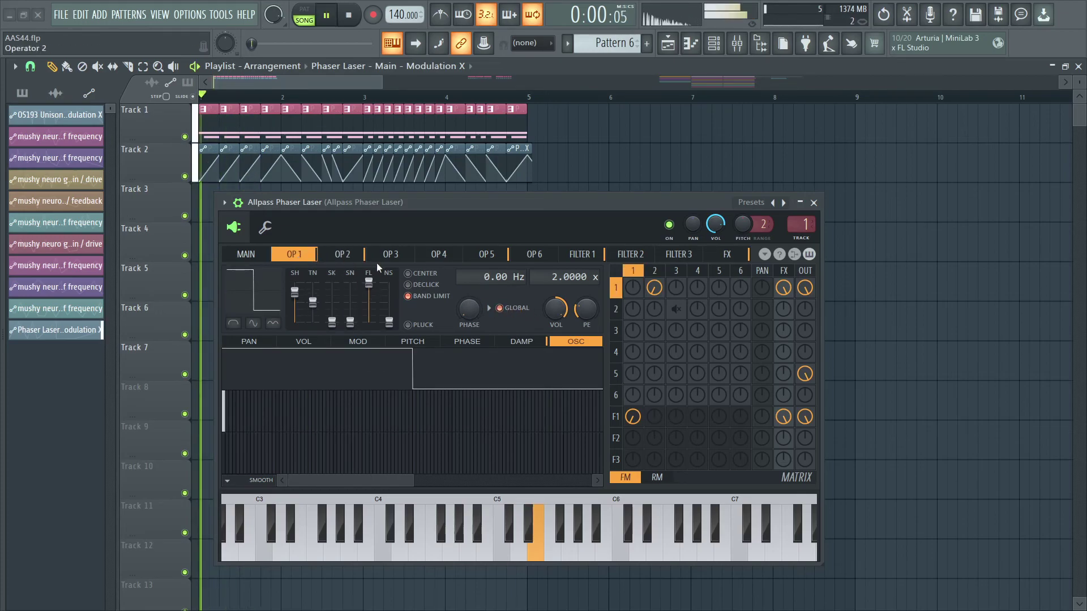
Check operator 1's settings, stop playback, and show the synth's Main page with its window shifted slightly left
{"action": "key", "text": "space"}
{"action": "left_click", "coordinate": [348, 255]}
{"action": "left_click", "coordinate": [499, 308]}
{"action": "key", "text": "space"}
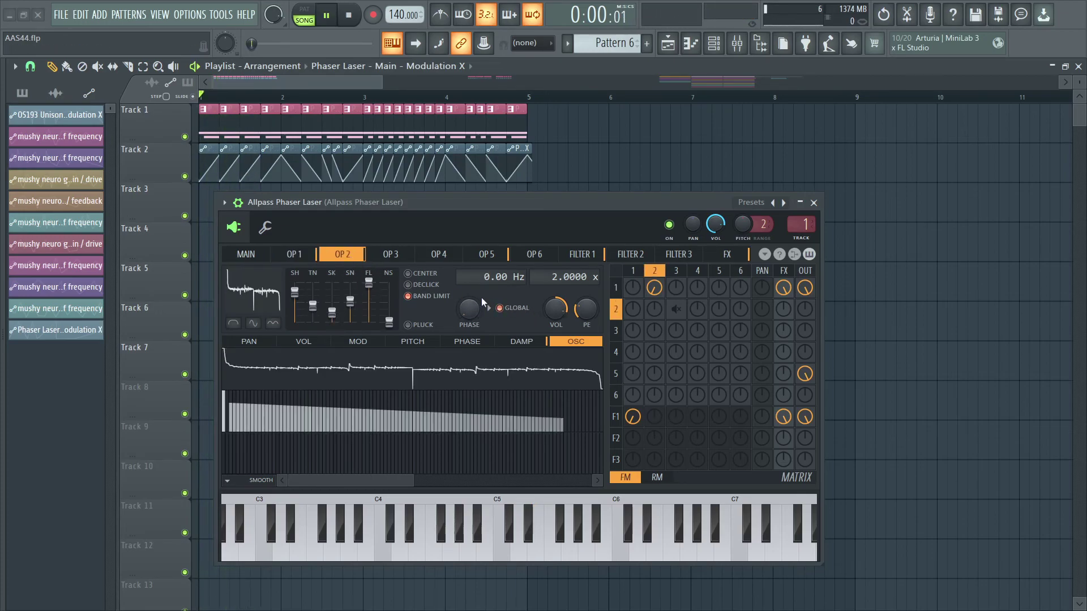
{"action": "left_click", "coordinate": [299, 254]}
{"action": "key", "text": "space"}
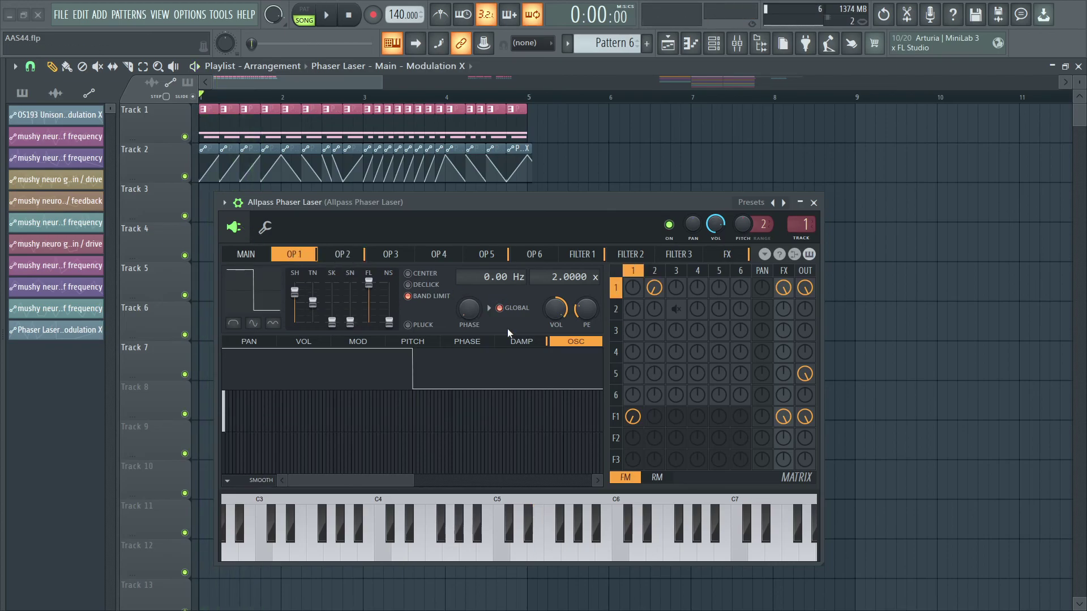
{"action": "left_click", "coordinate": [245, 254]}
{"action": "mouse_move", "coordinate": [362, 209]}
{"action": "left_mouse_down"}
{"action": "mouse_move", "coordinate": [321, 208]}
{"action": "mouse_move", "coordinate": [350, 212]}
{"action": "left_mouse_up"}
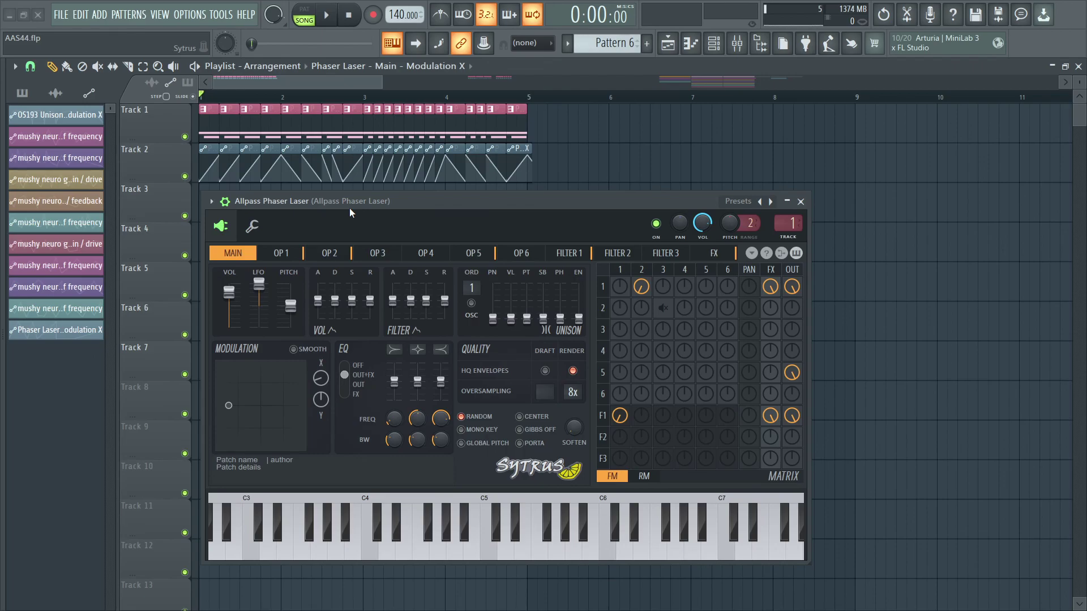